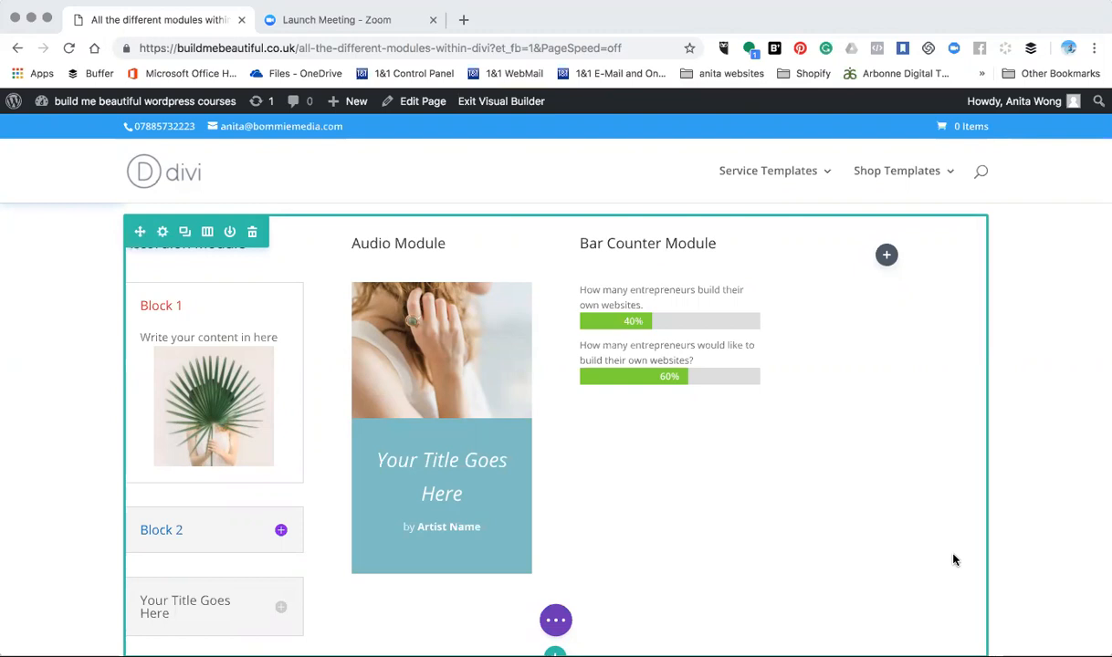
- Insert a Blog module in the empty fourth column, limited to 4 posts from the Uncategorized category
{"action": "left_click", "coordinate": [886, 255]}
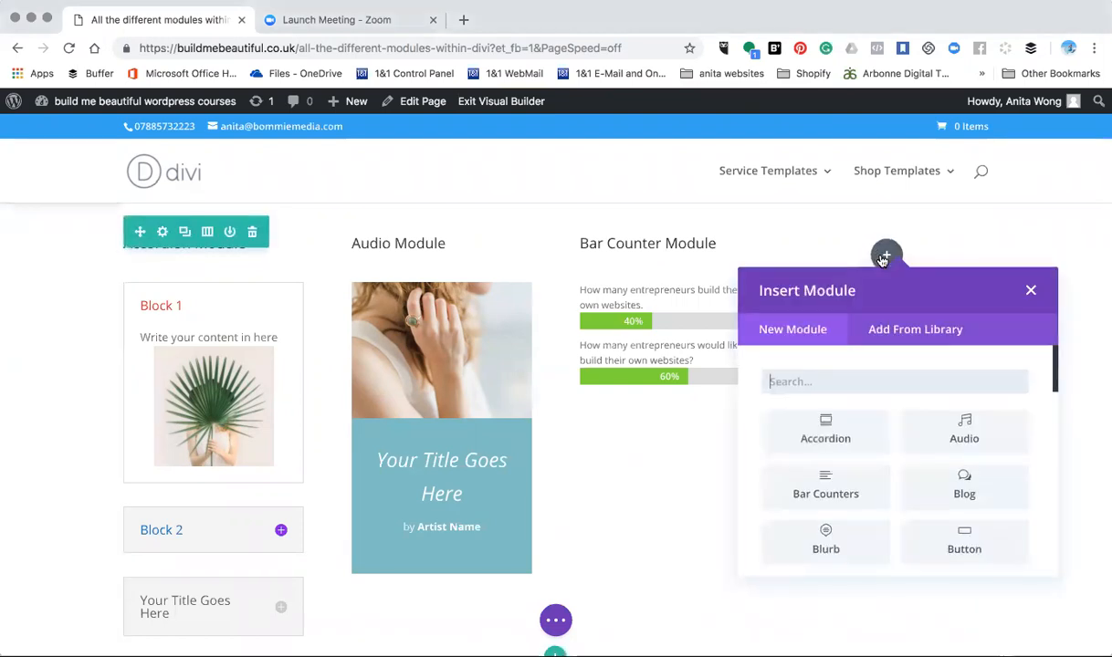
{"action": "left_click", "coordinate": [960, 475]}
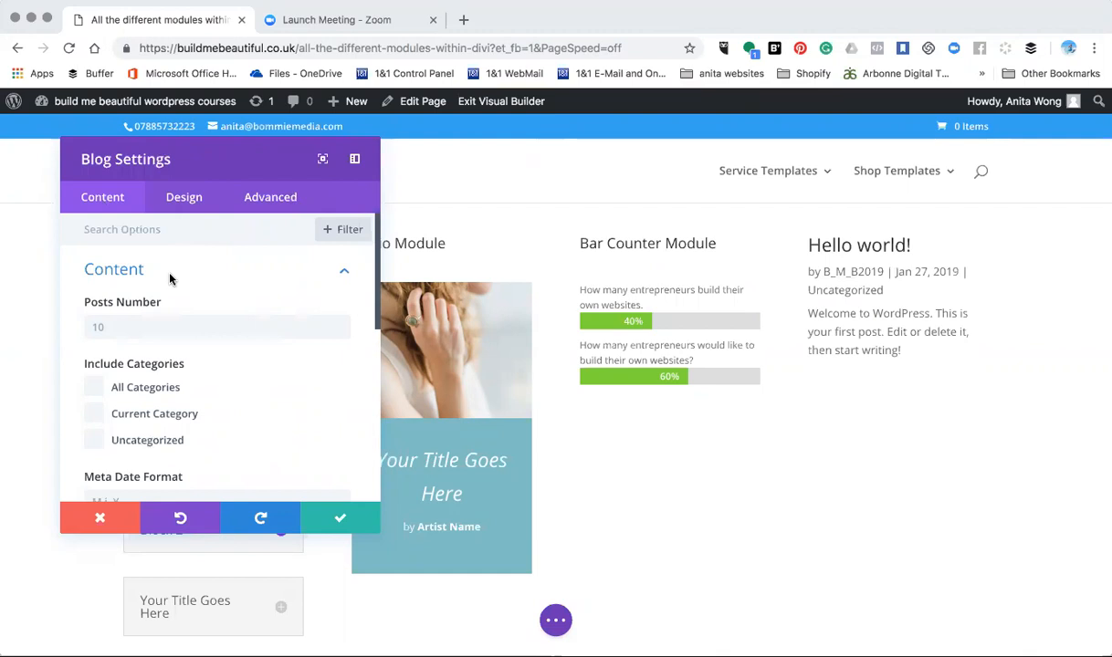
{"action": "left_click", "coordinate": [113, 329]}
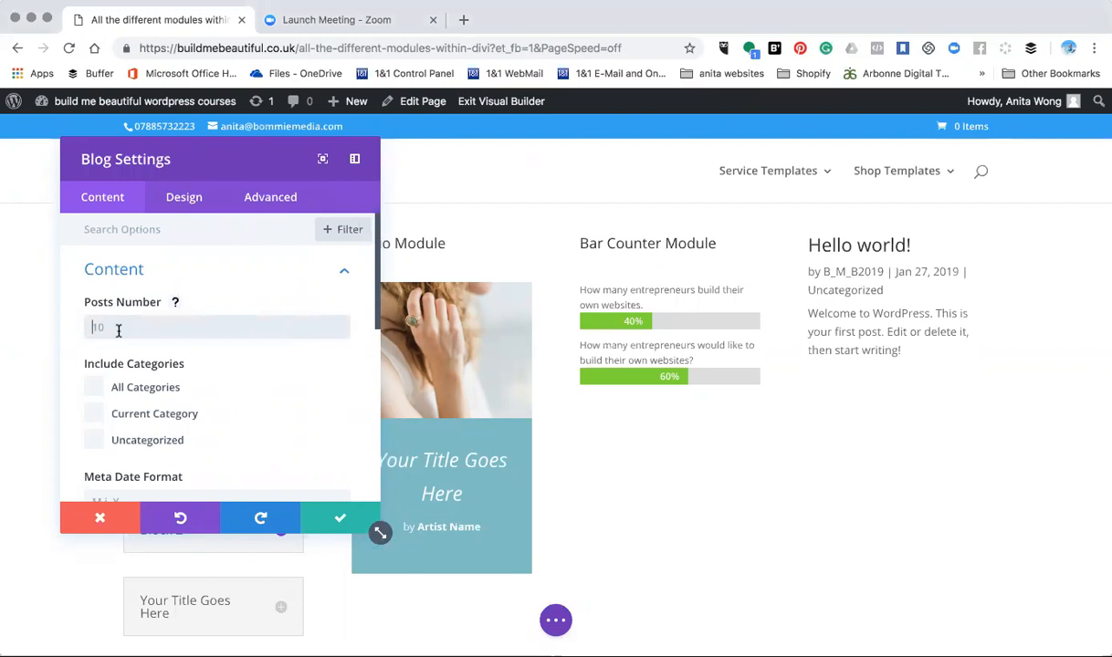
{"action": "type", "text": "4"}
{"action": "left_click", "coordinate": [98, 442]}
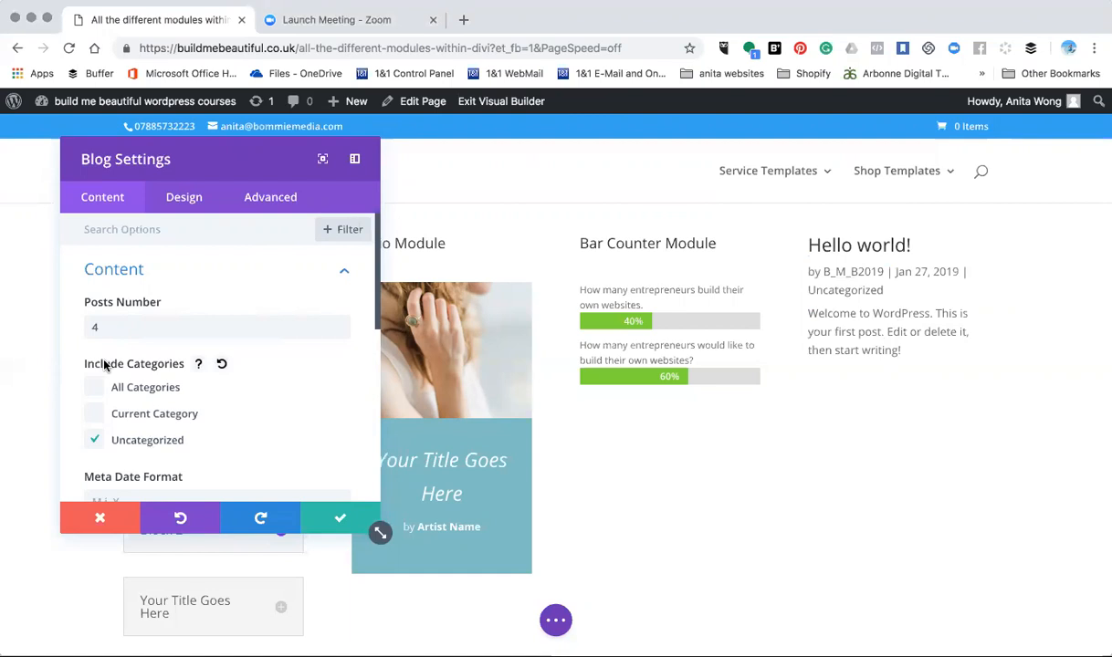
- Read the Meta Date Format help and review the available options for the blog's Content display
{"action": "scroll", "coordinate": [104, 365], "scroll_direction": "down", "scroll_amount": 5}
{"action": "scroll", "coordinate": [104, 365], "scroll_direction": "up", "scroll_amount": 1}
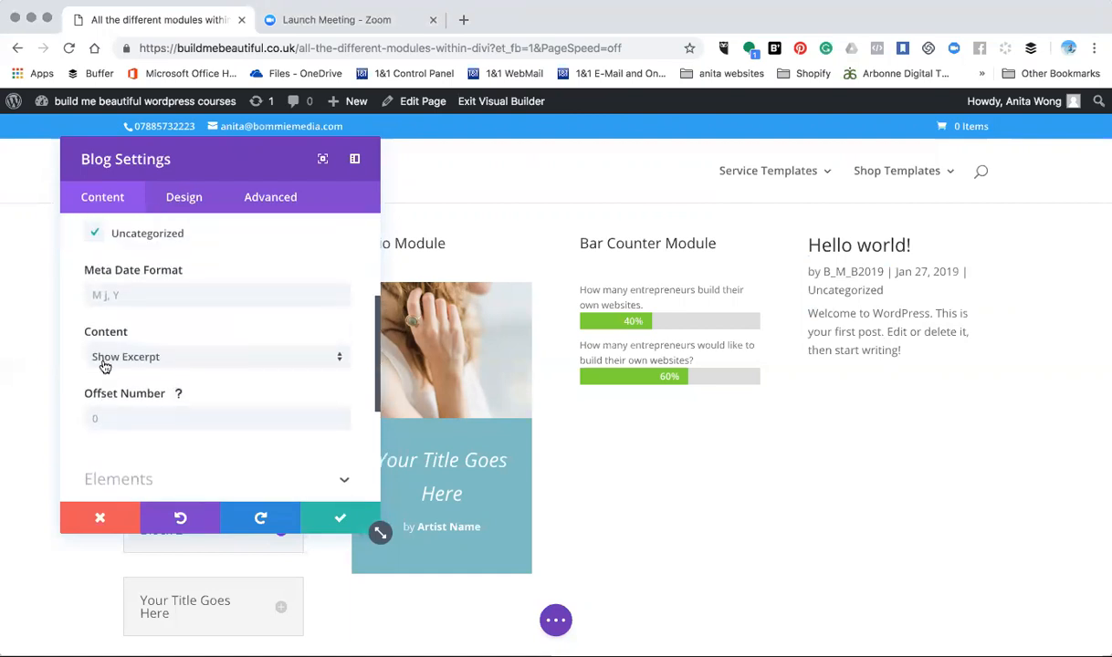
{"action": "left_click", "coordinate": [109, 296]}
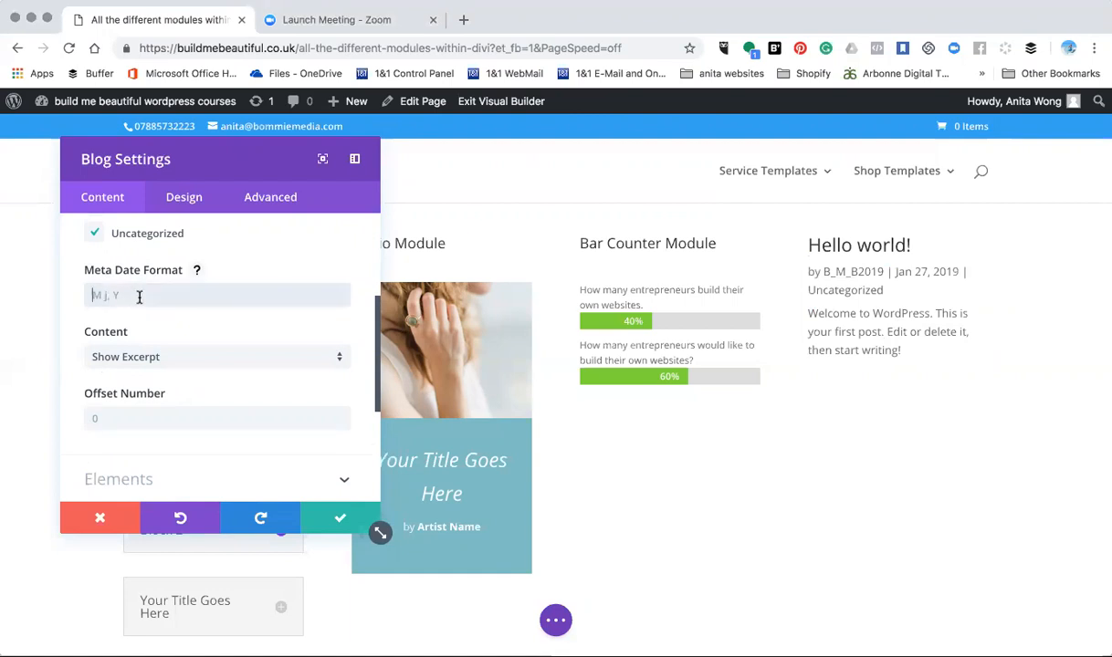
{"action": "left_click", "coordinate": [196, 270]}
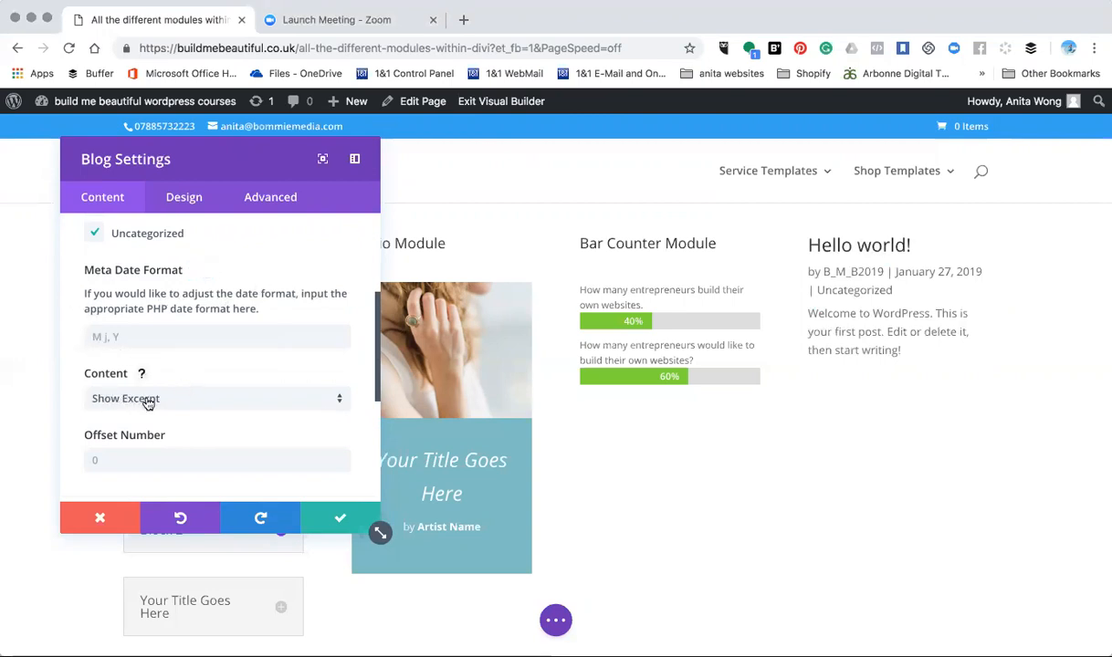
{"action": "left_click", "coordinate": [328, 399]}
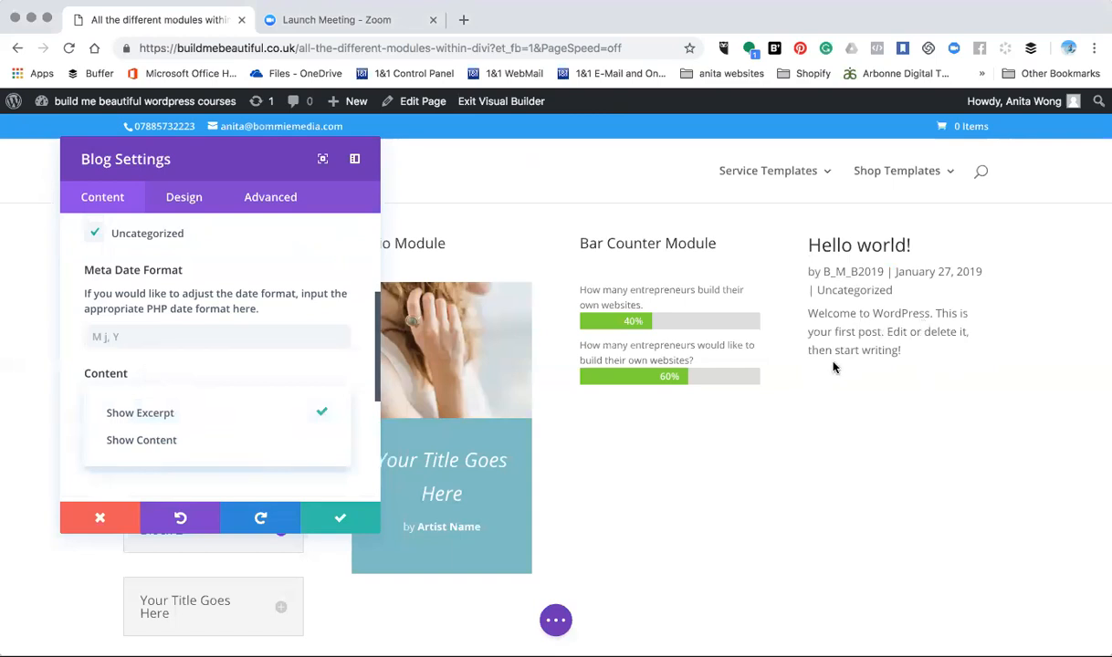
{"action": "left_click", "coordinate": [272, 369]}
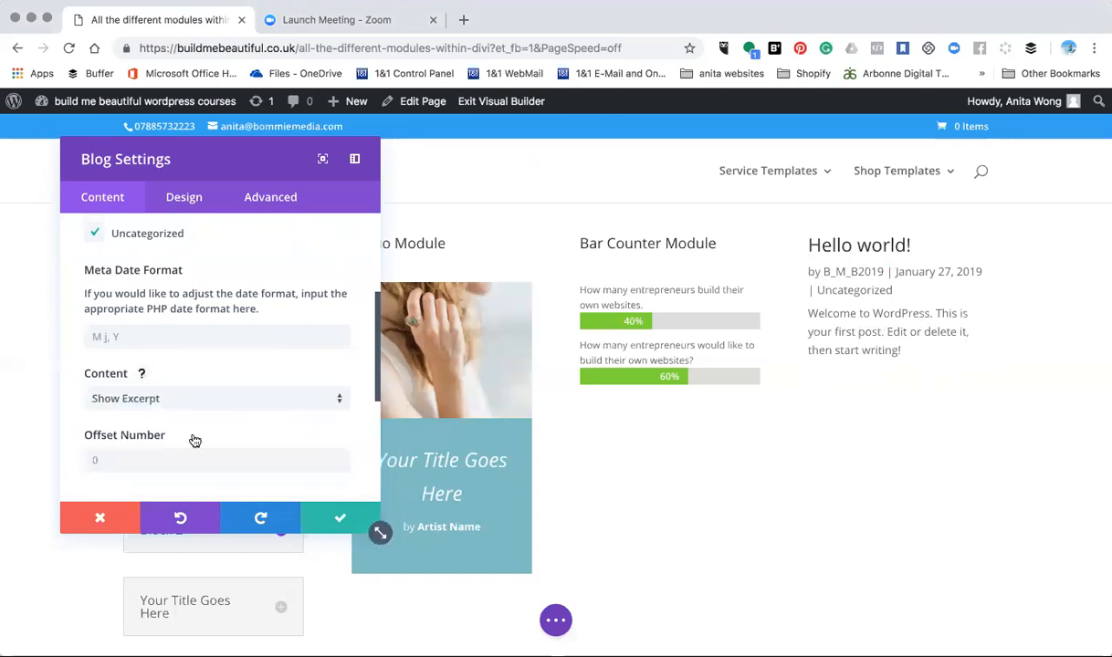
- In the Blog module's Elements settings, show the read more button and comment count, and hide the author
{"action": "scroll", "coordinate": [196, 442], "scroll_direction": "down", "scroll_amount": 2}
{"action": "scroll", "coordinate": [195, 443], "scroll_direction": "down", "scroll_amount": 1}
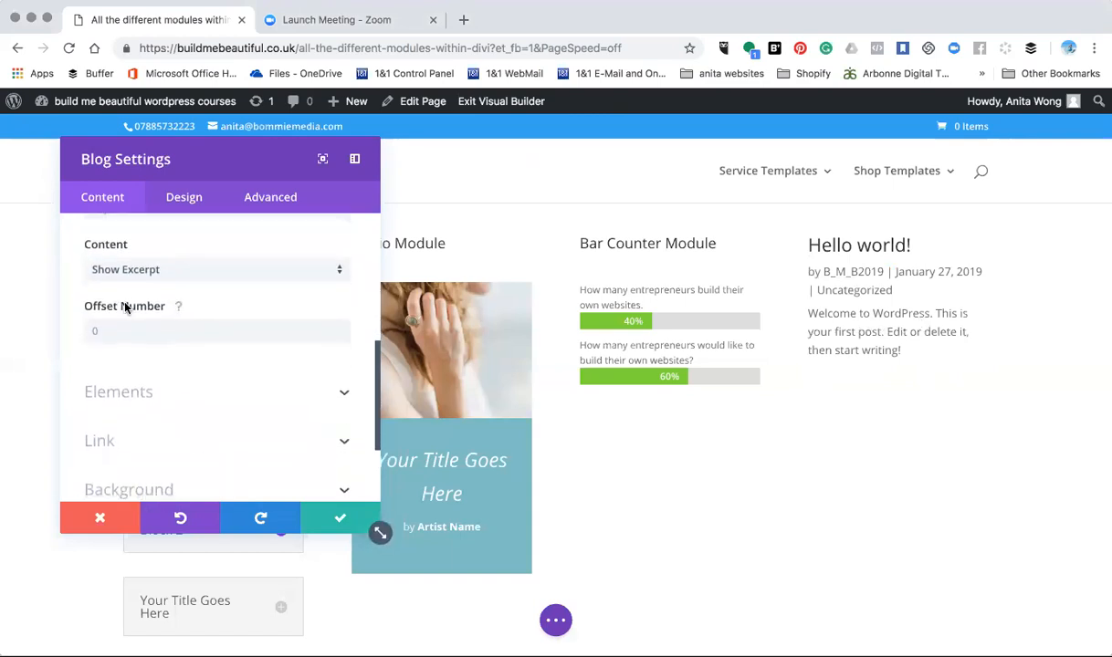
{"action": "left_click", "coordinate": [134, 392]}
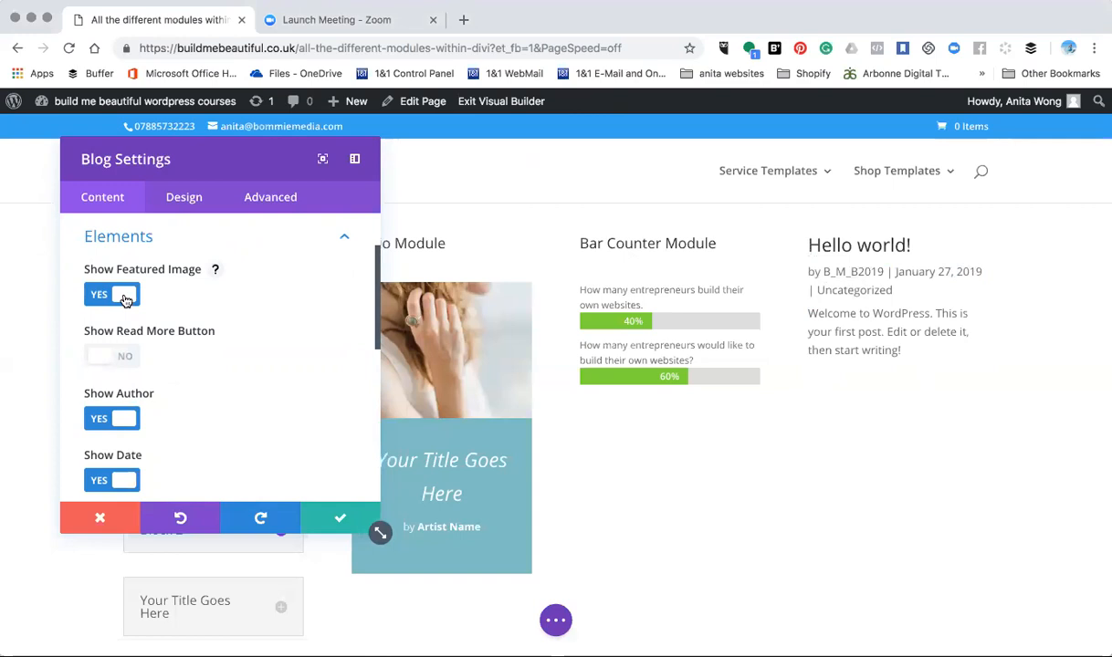
{"action": "left_click", "coordinate": [118, 358]}
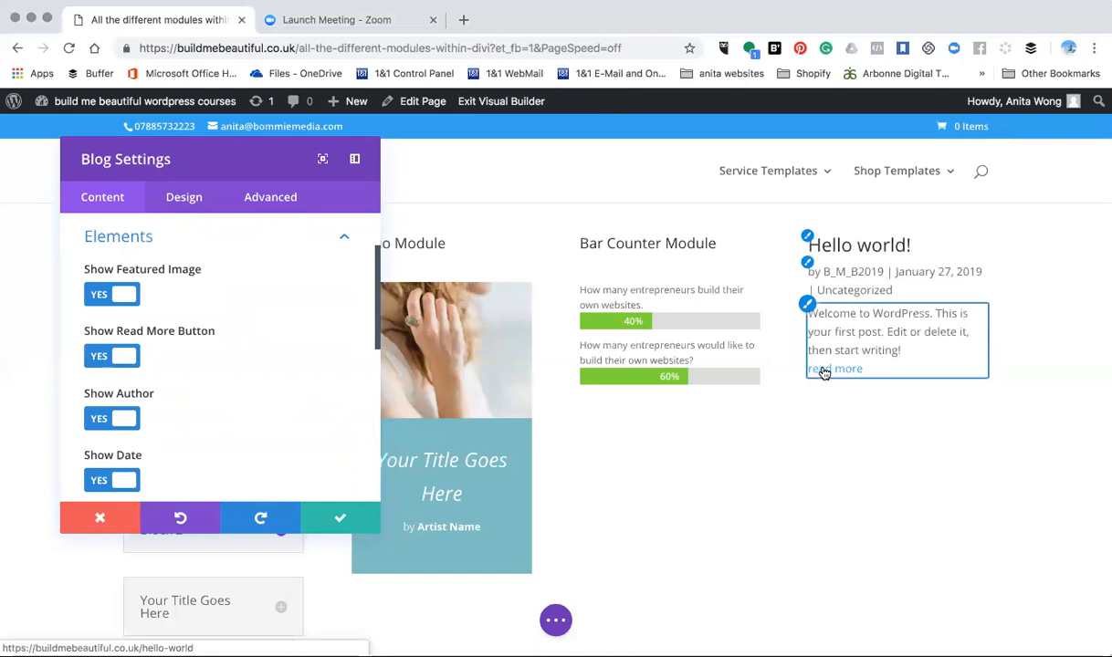
{"action": "left_click", "coordinate": [112, 422]}
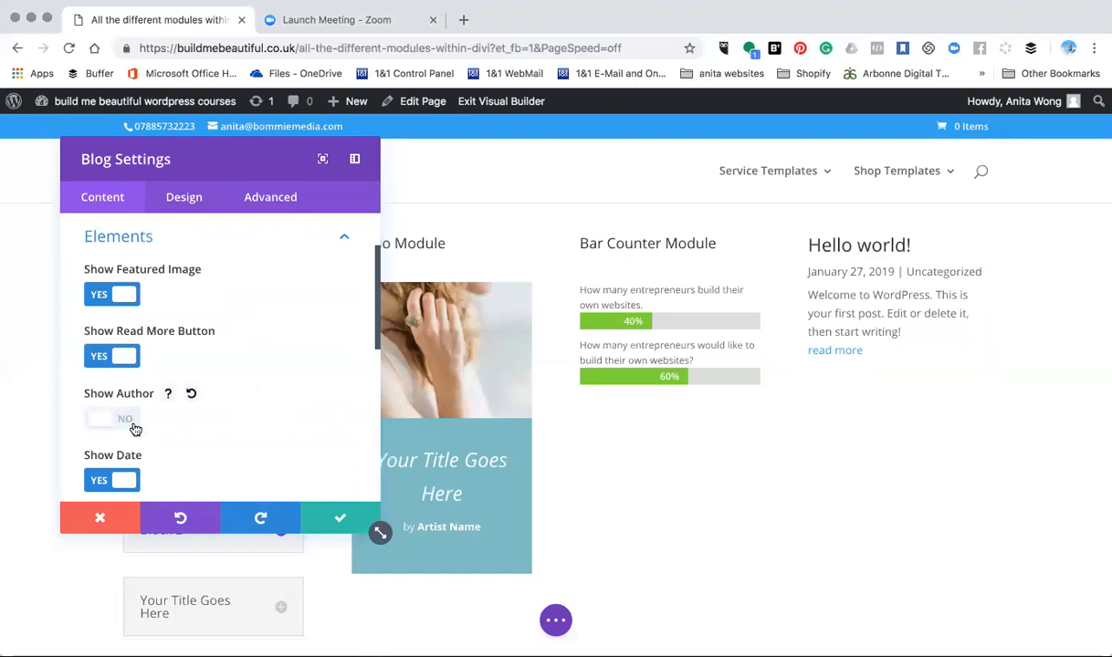
{"action": "scroll", "coordinate": [114, 476], "scroll_direction": "down", "scroll_amount": 5}
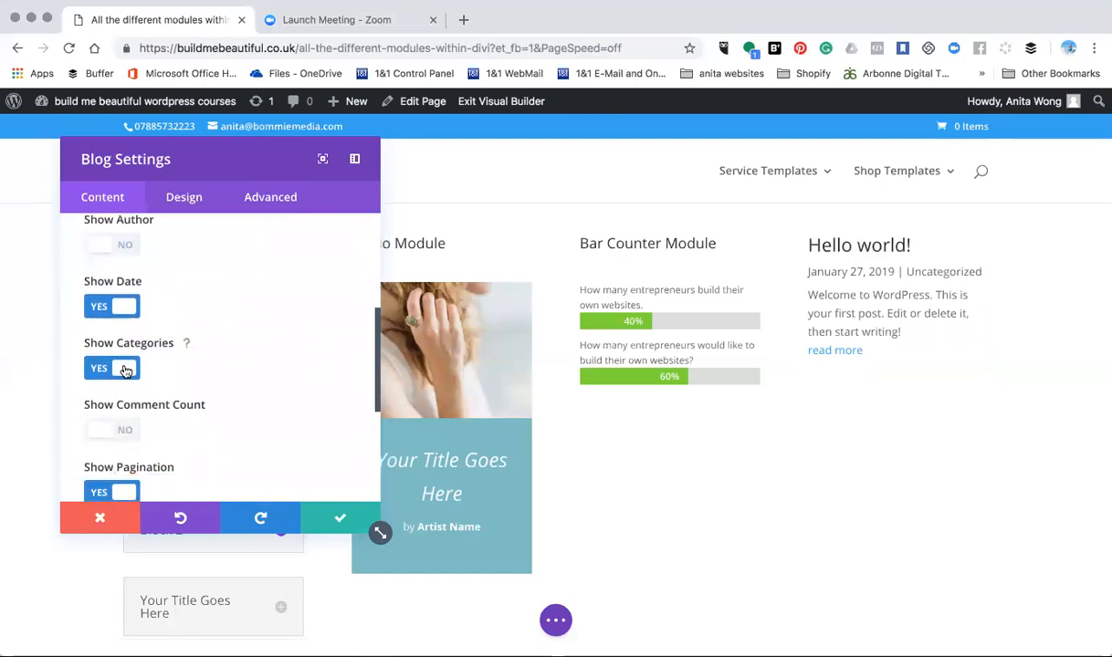
{"action": "scroll", "coordinate": [123, 369], "scroll_direction": "down", "scroll_amount": 2}
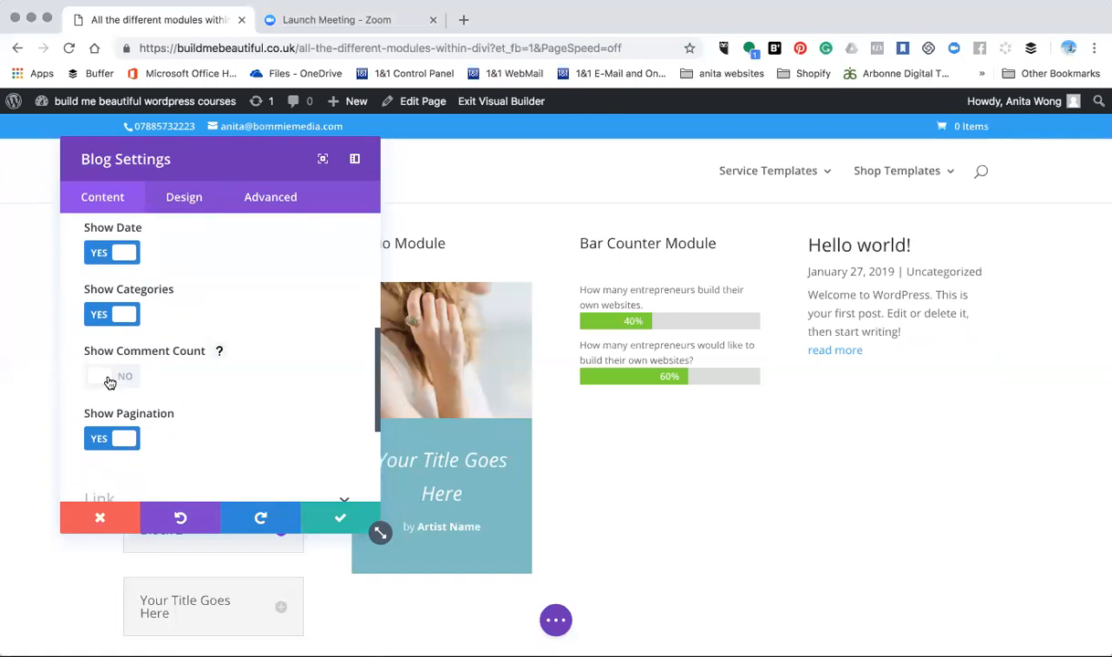
{"action": "left_click", "coordinate": [109, 382]}
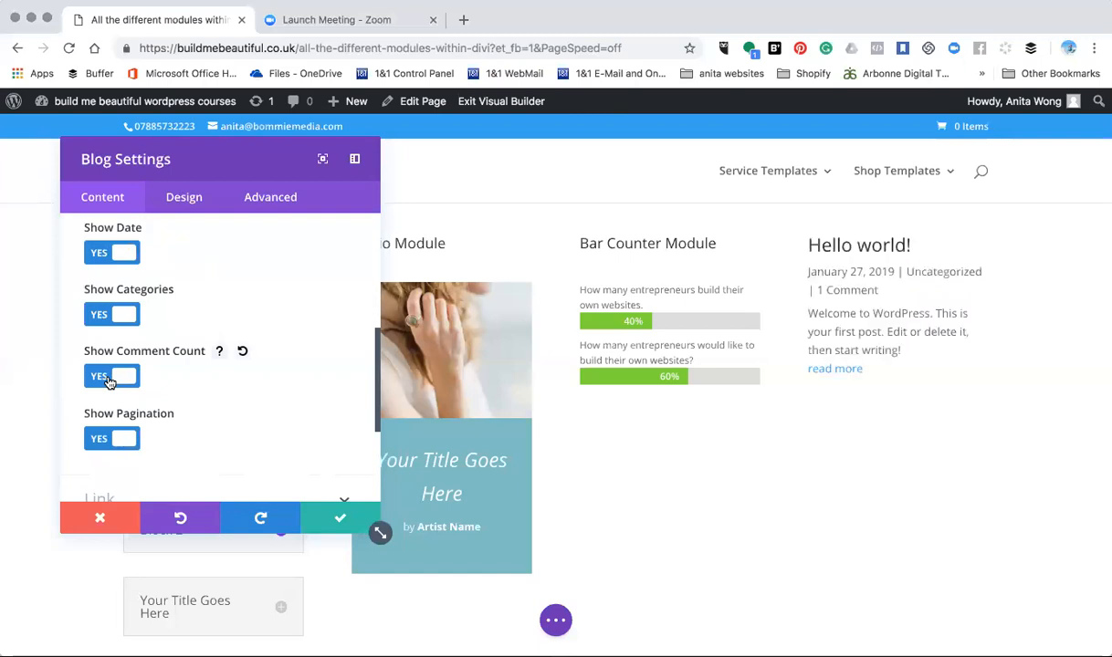
- Read the help description of the Show Pagination option and review the Elements settings
{"action": "scroll", "coordinate": [108, 383], "scroll_direction": "down", "scroll_amount": 3}
{"action": "scroll", "coordinate": [109, 382], "scroll_direction": "up", "scroll_amount": 1}
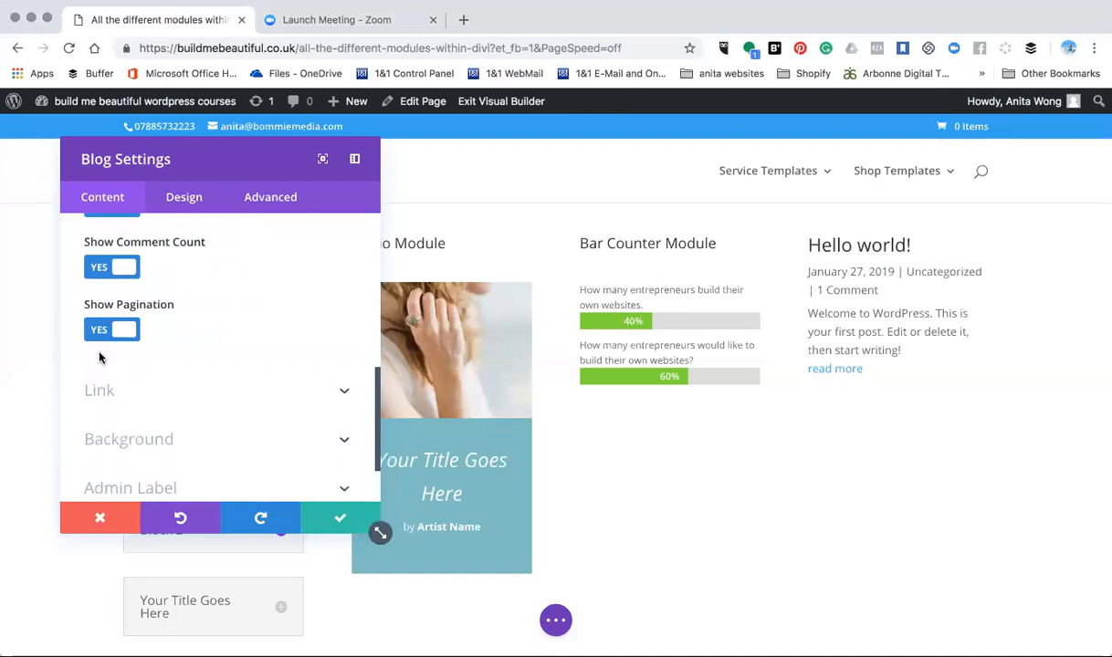
{"action": "left_click", "coordinate": [188, 306]}
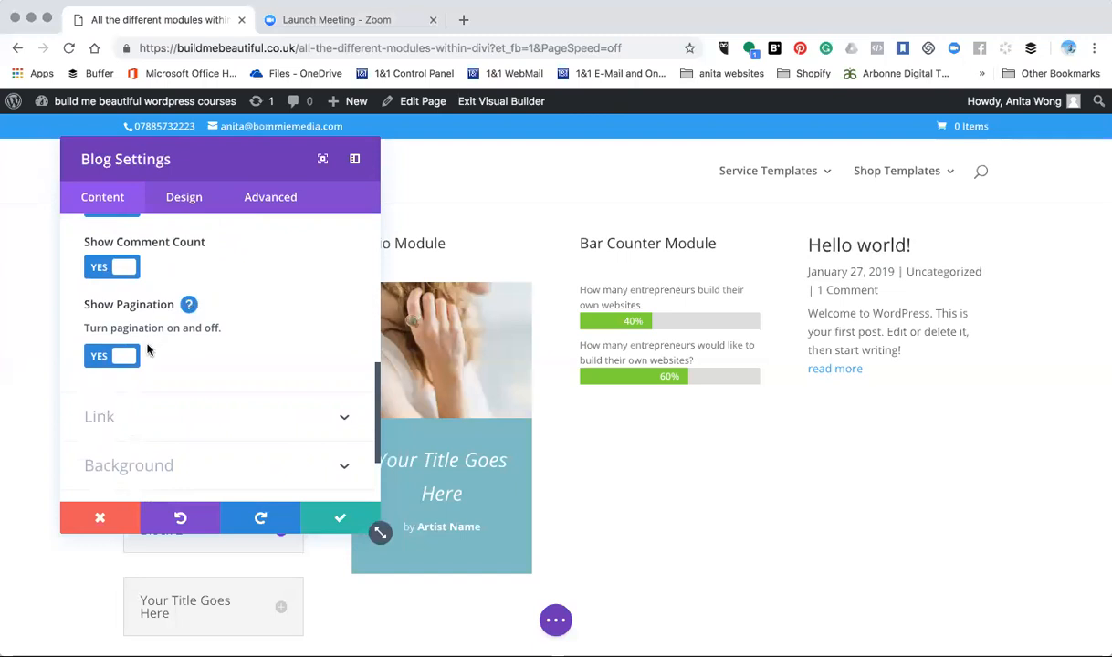
{"action": "scroll", "coordinate": [147, 350], "scroll_direction": "up", "scroll_amount": 5}
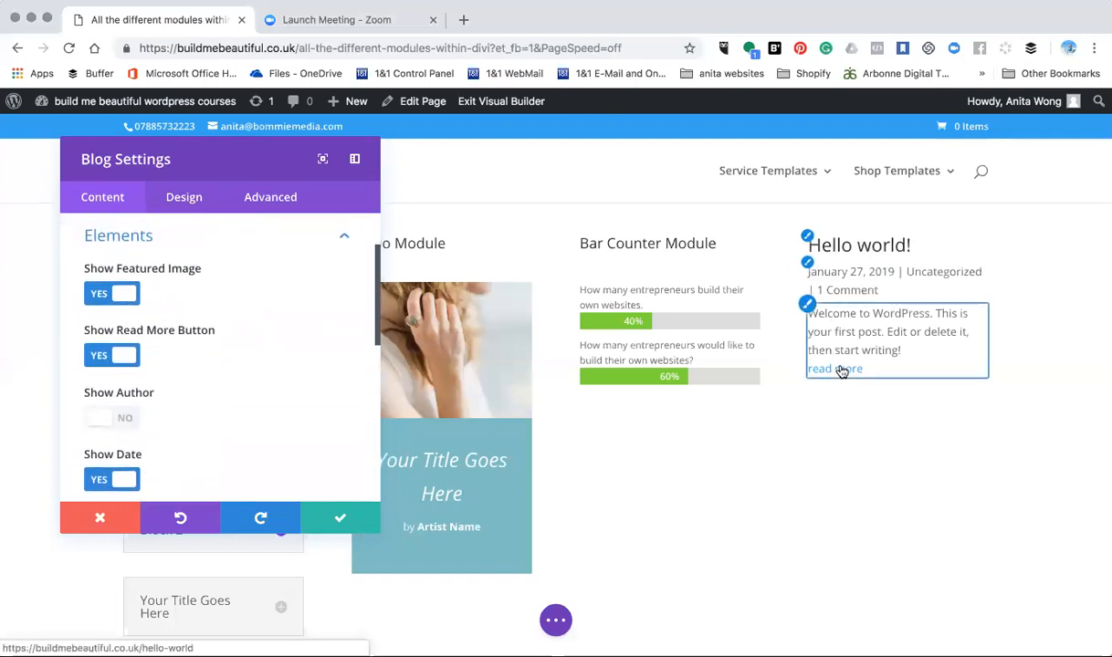
- Set the Blog module's design layout to Grid
{"action": "left_click", "coordinate": [186, 205]}
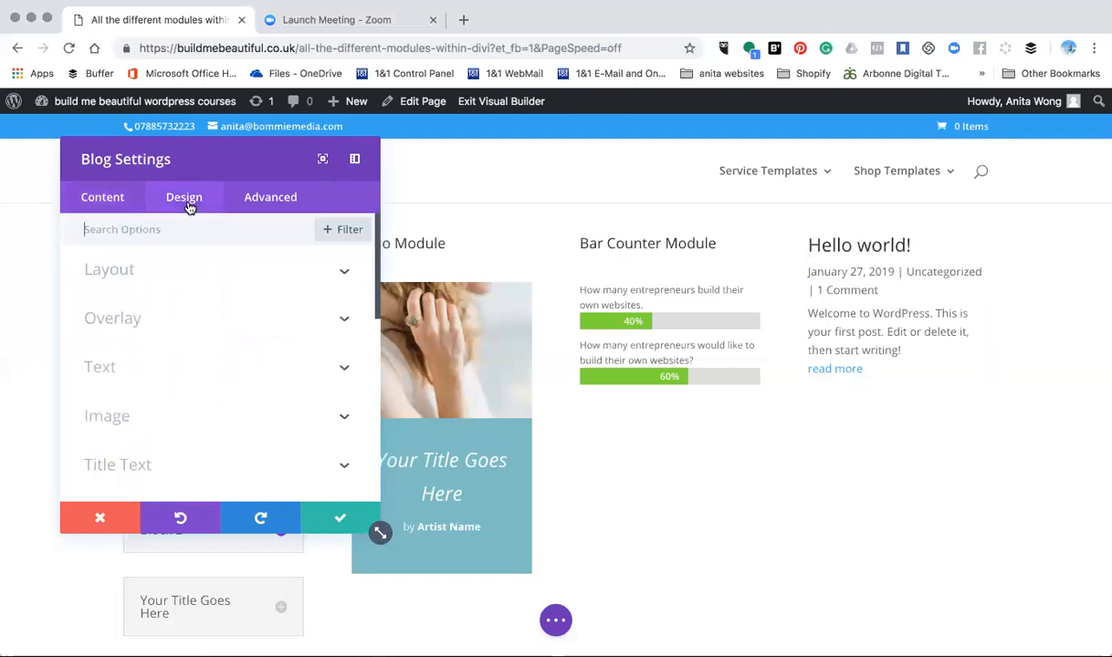
{"action": "left_click", "coordinate": [119, 282]}
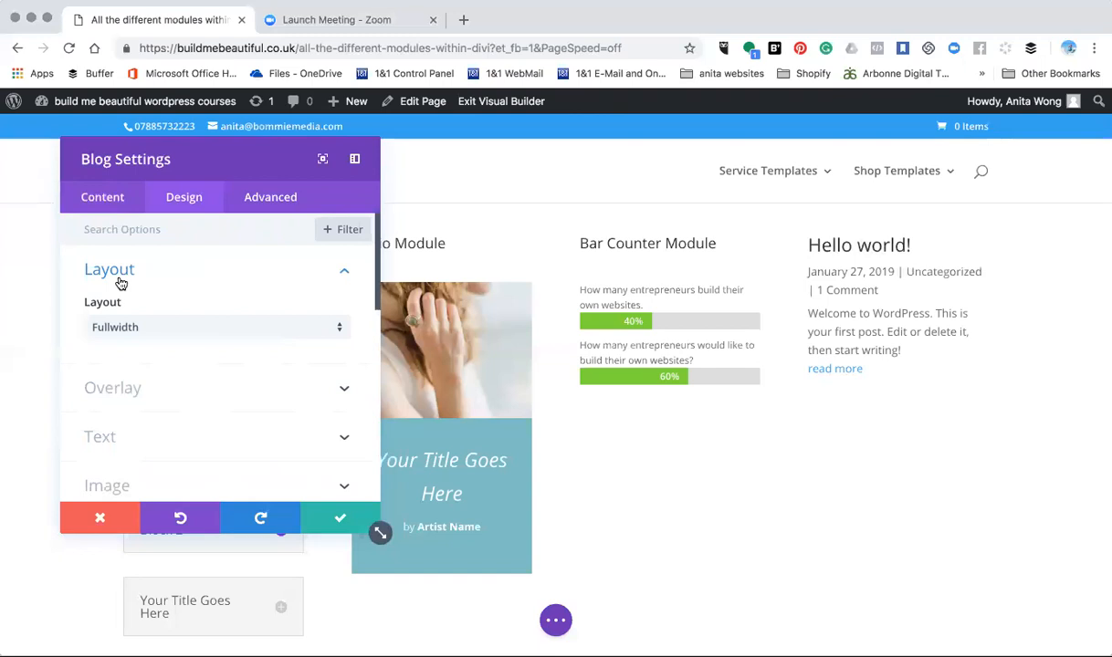
{"action": "left_click", "coordinate": [114, 337]}
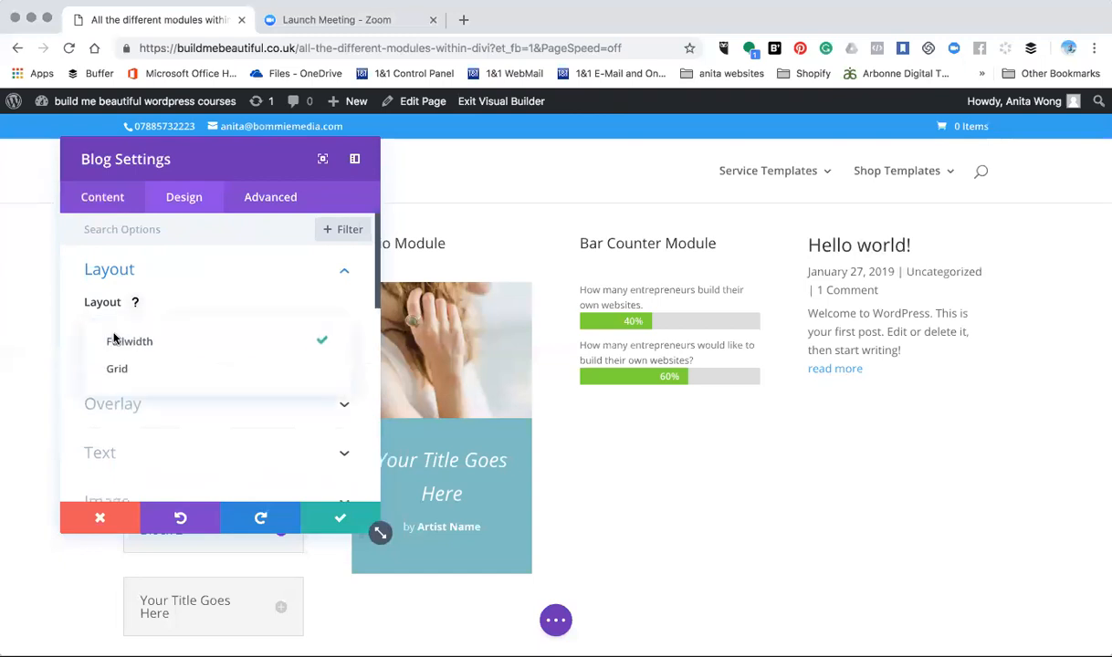
{"action": "left_click", "coordinate": [112, 367]}
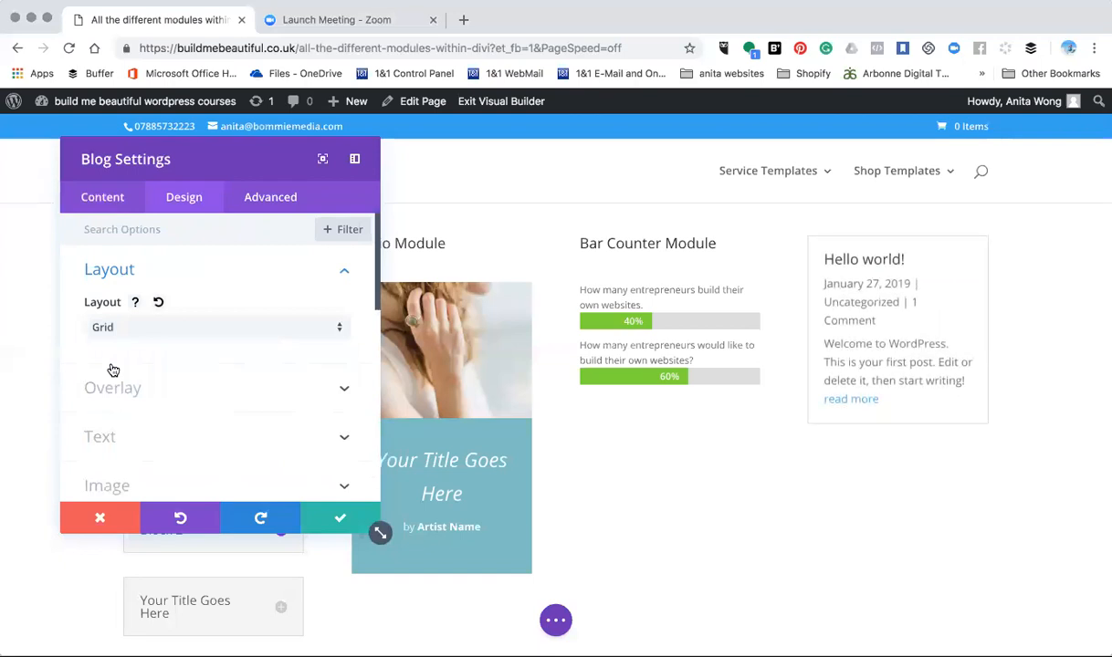
- Open the Blog page of bommiemedia.com in a new browser tab
{"action": "left_click", "coordinate": [463, 20]}
{"action": "type", "text": "bomm"}
{"action": "key", "text": "Return"}
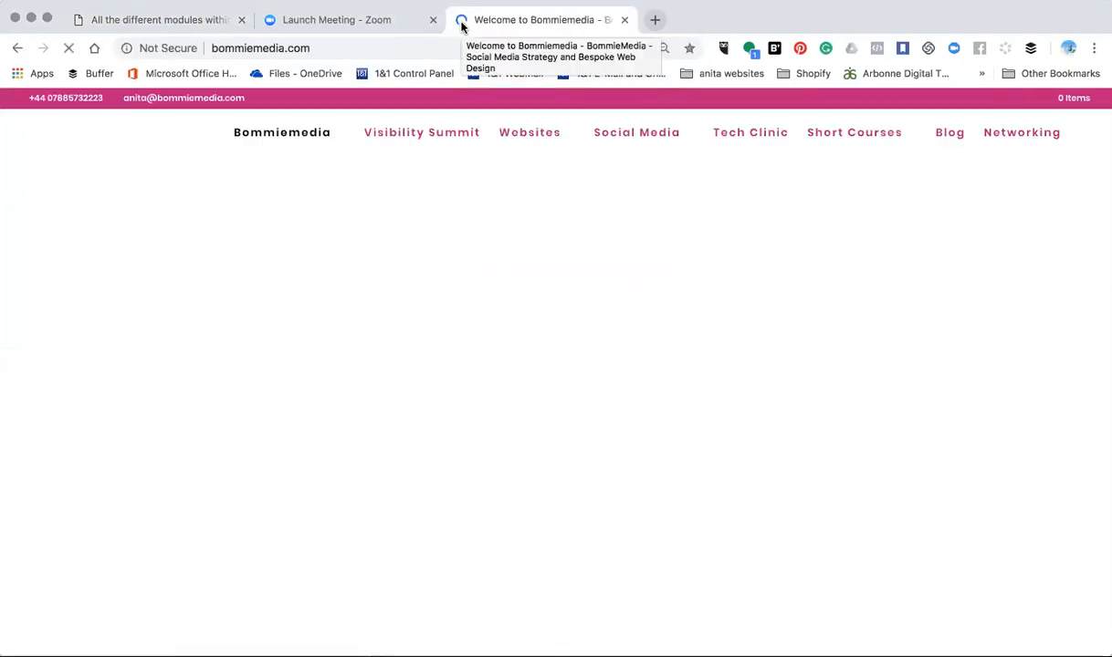
{"action": "left_click", "coordinate": [945, 137]}
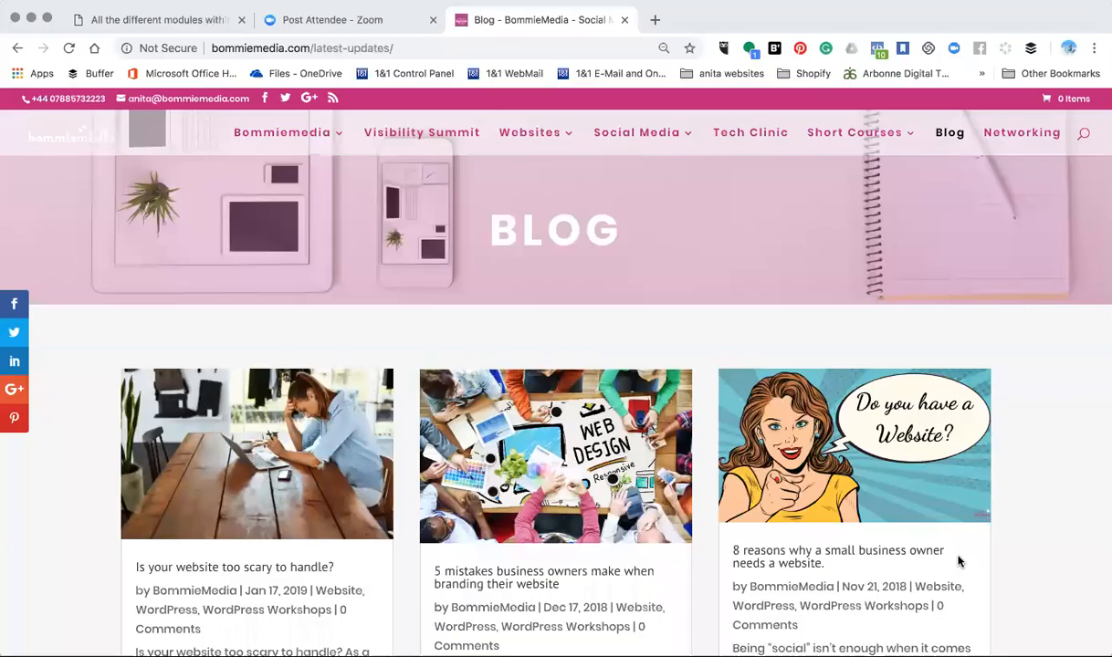
- Look through the blog page to examine how its posts are arranged in a grid
{"action": "scroll", "coordinate": [959, 562], "scroll_direction": "down", "scroll_amount": 5}
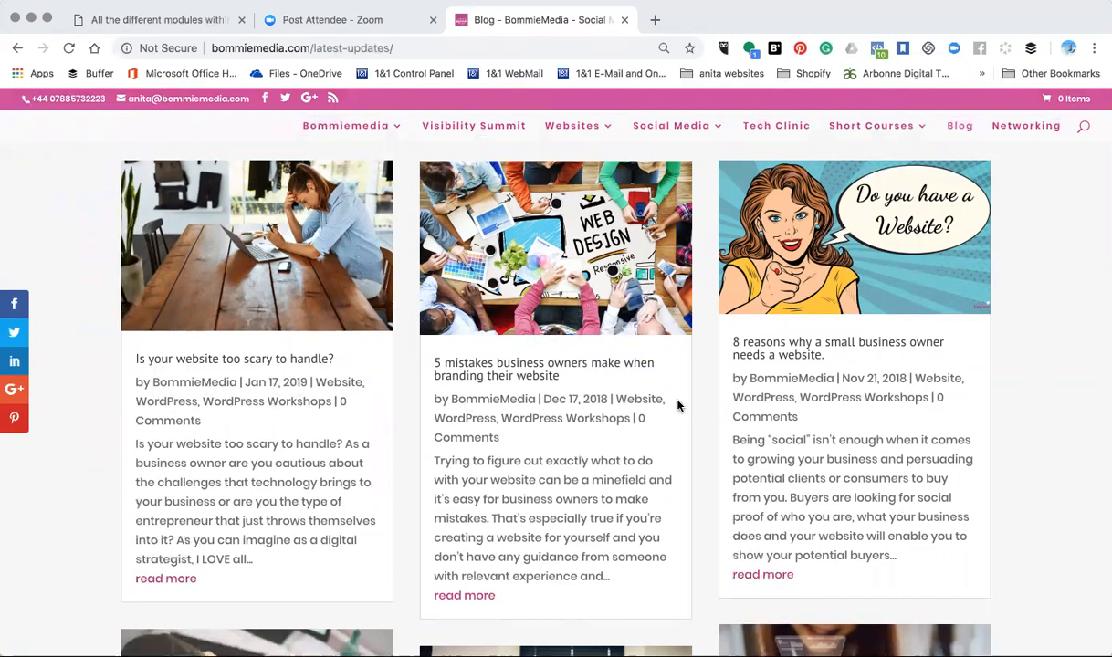
{"action": "scroll", "coordinate": [677, 406], "scroll_direction": "down", "scroll_amount": 5}
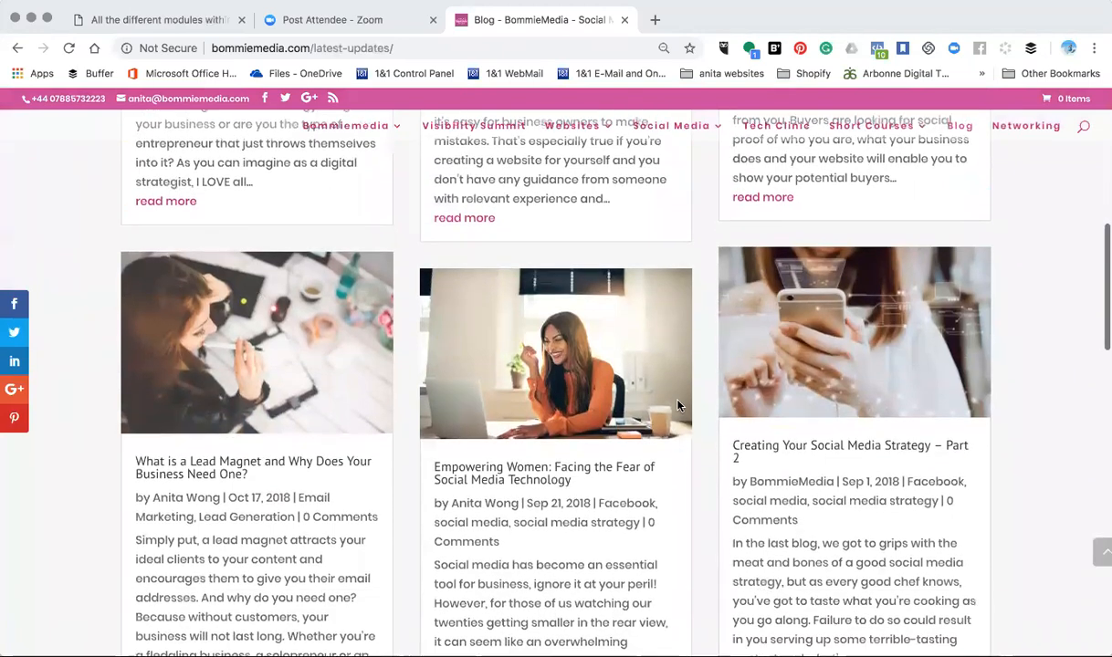
{"action": "scroll", "coordinate": [677, 406], "scroll_direction": "down", "scroll_amount": 3}
{"action": "scroll", "coordinate": [678, 406], "scroll_direction": "down", "scroll_amount": 2}
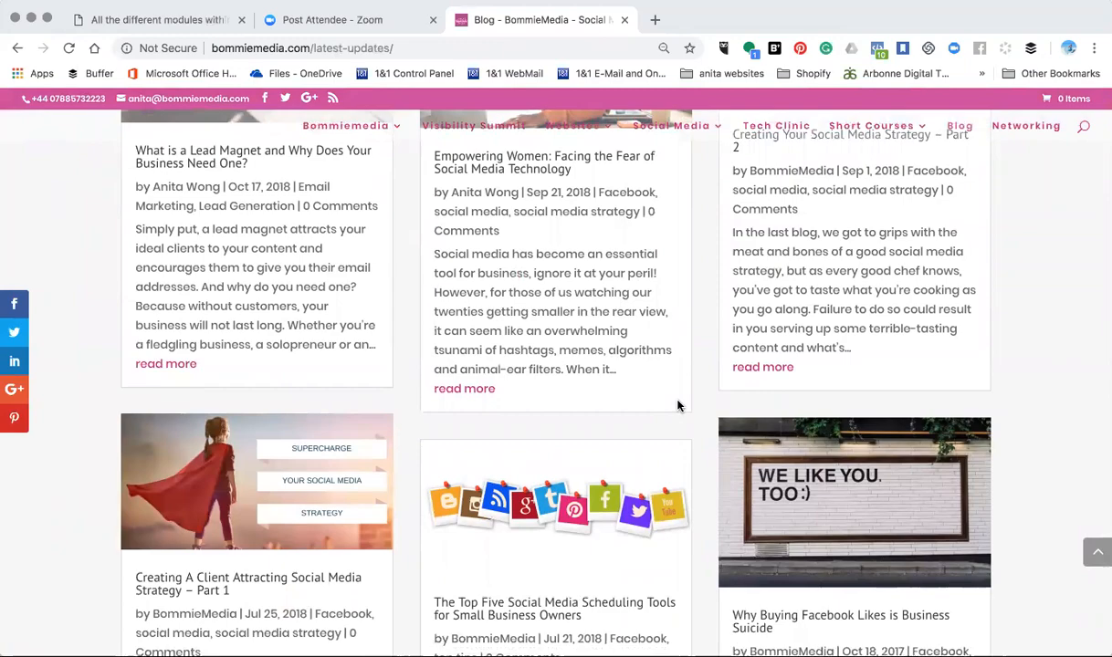
{"action": "scroll", "coordinate": [677, 406], "scroll_direction": "up", "scroll_amount": 15}
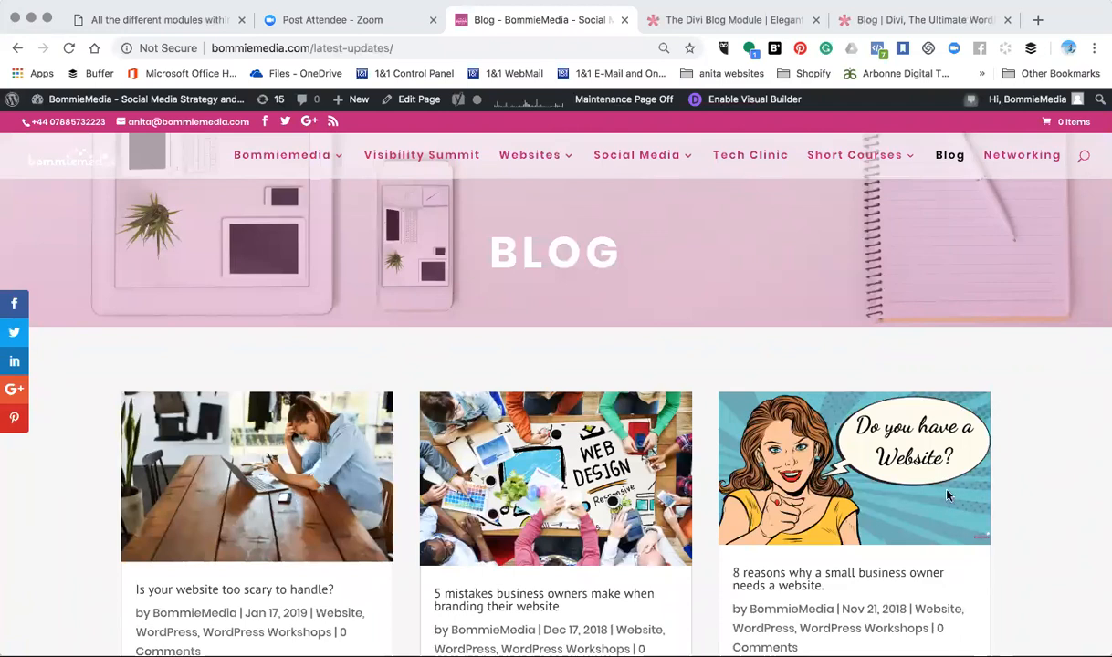
{"action": "scroll", "coordinate": [950, 496], "scroll_direction": "down", "scroll_amount": 1}
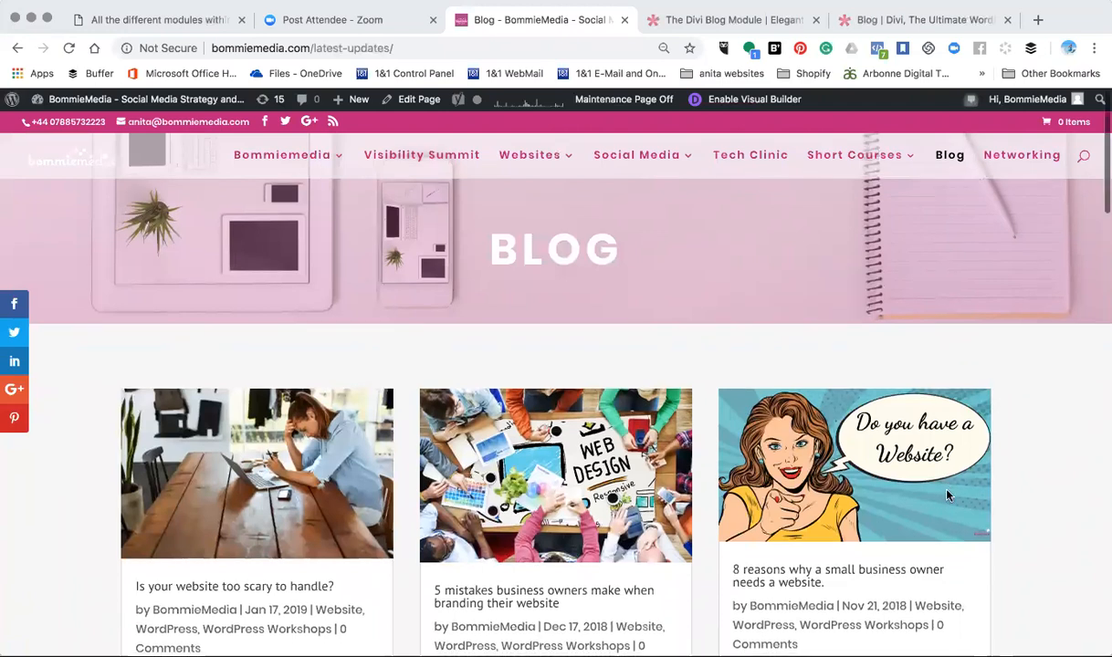
- Enable the Visual Builder on the bommiemedia.com blog page and examine its Blog module's post grid
{"action": "left_click", "coordinate": [773, 102]}
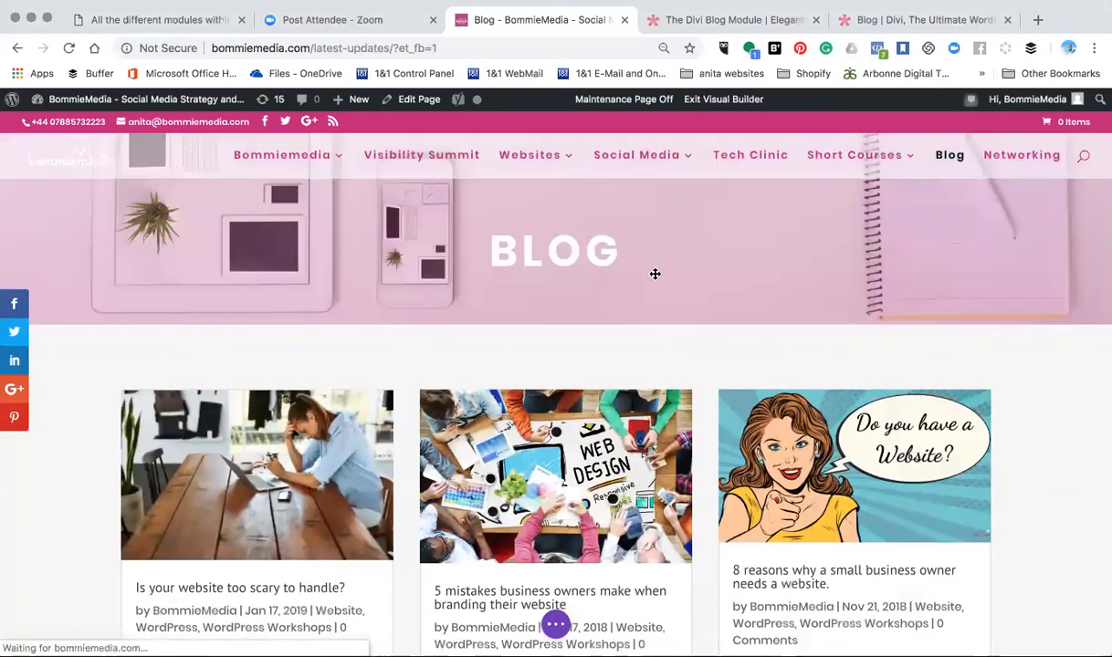
{"action": "scroll", "coordinate": [545, 443], "scroll_direction": "down", "scroll_amount": 3}
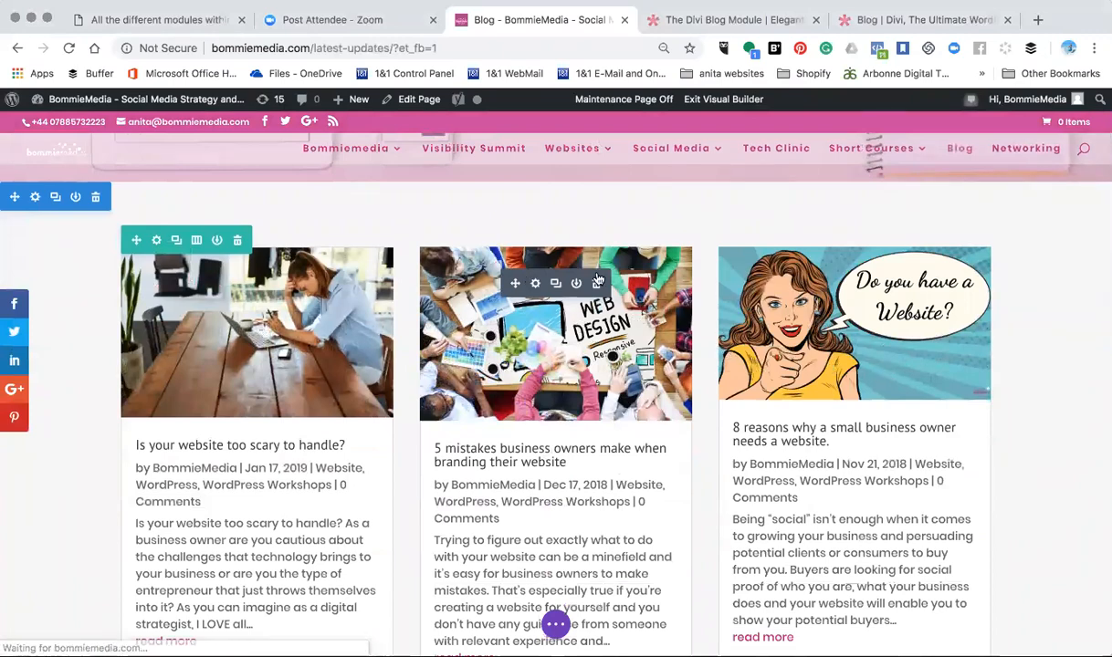
{"action": "scroll", "coordinate": [415, 484], "scroll_direction": "down", "scroll_amount": 5}
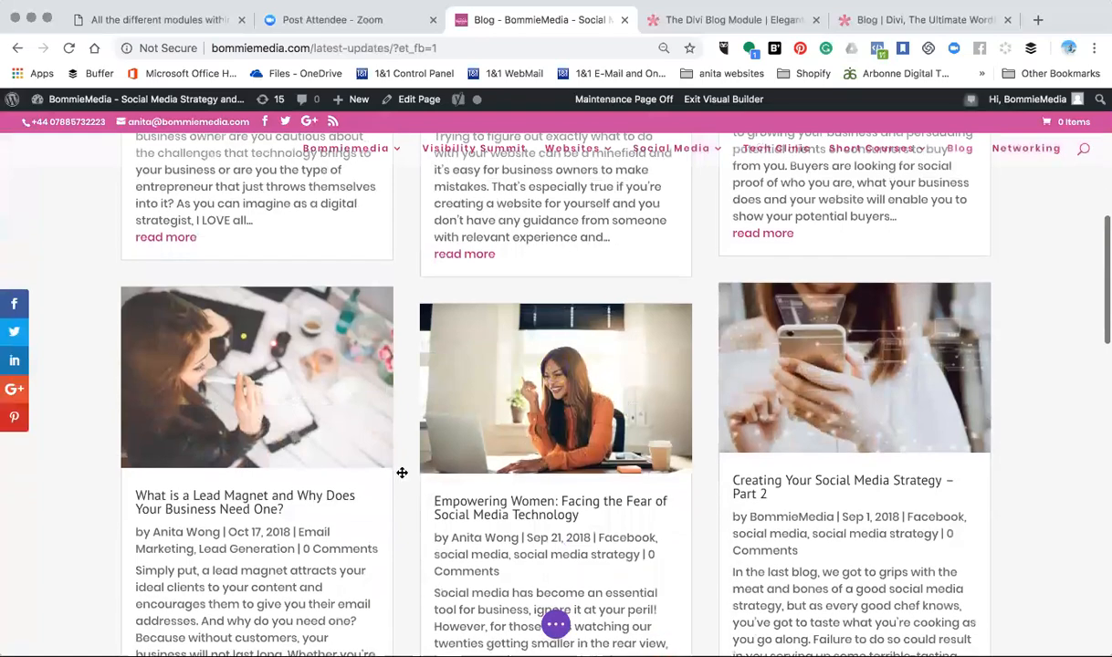
{"action": "scroll", "coordinate": [702, 479], "scroll_direction": "down", "scroll_amount": 2}
{"action": "scroll", "coordinate": [700, 477], "scroll_direction": "down", "scroll_amount": 3}
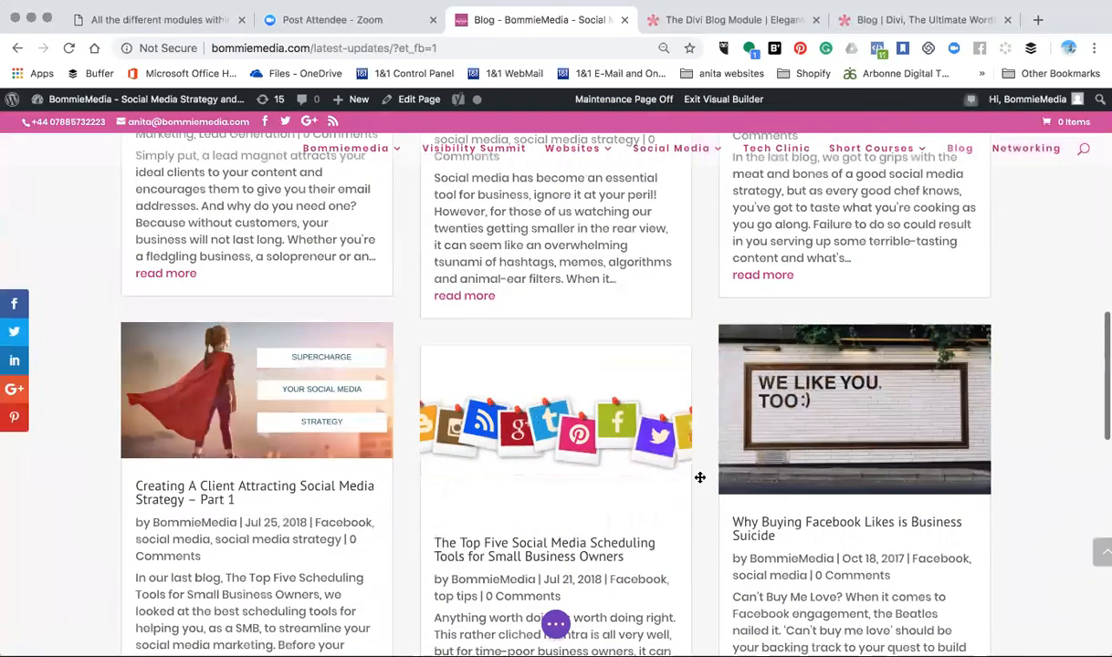
{"action": "scroll", "coordinate": [700, 478], "scroll_direction": "up", "scroll_amount": 8}
{"action": "scroll", "coordinate": [699, 478], "scroll_direction": "down", "scroll_amount": 1}
{"action": "scroll", "coordinate": [699, 478], "scroll_direction": "down", "scroll_amount": 1}
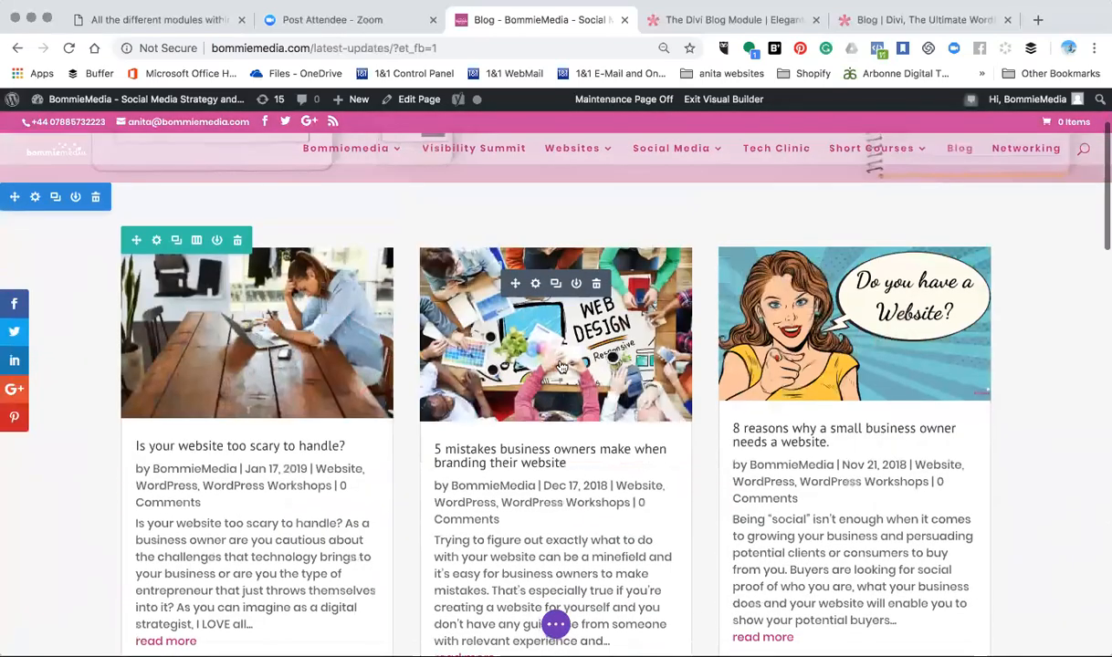
- Open the Blog module's settings on the blog page and review its content options and design layout
{"action": "left_click", "coordinate": [535, 288]}
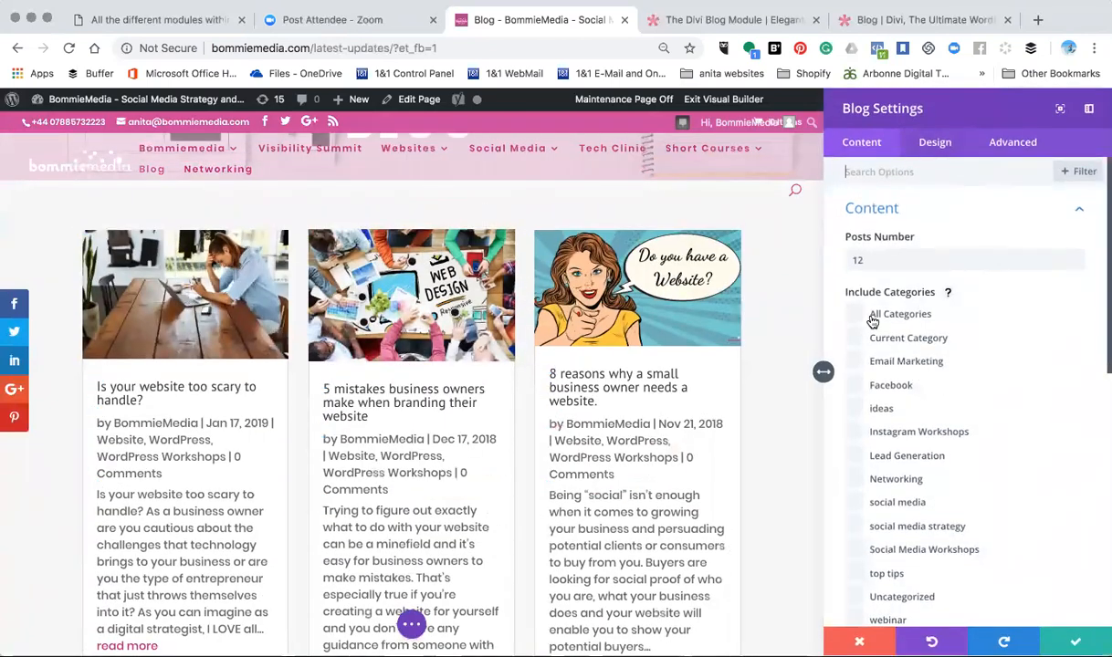
{"action": "left_click", "coordinate": [867, 262]}
{"action": "scroll", "coordinate": [869, 262], "scroll_direction": "down", "scroll_amount": 5}
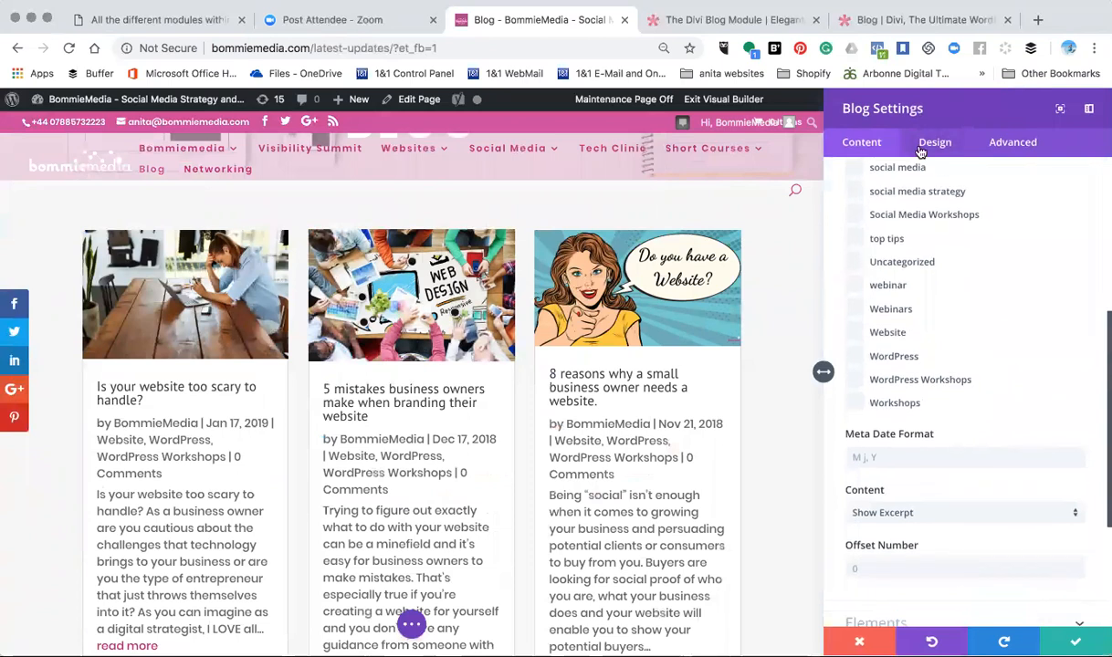
{"action": "left_click", "coordinate": [934, 144]}
{"action": "left_click", "coordinate": [895, 210]}
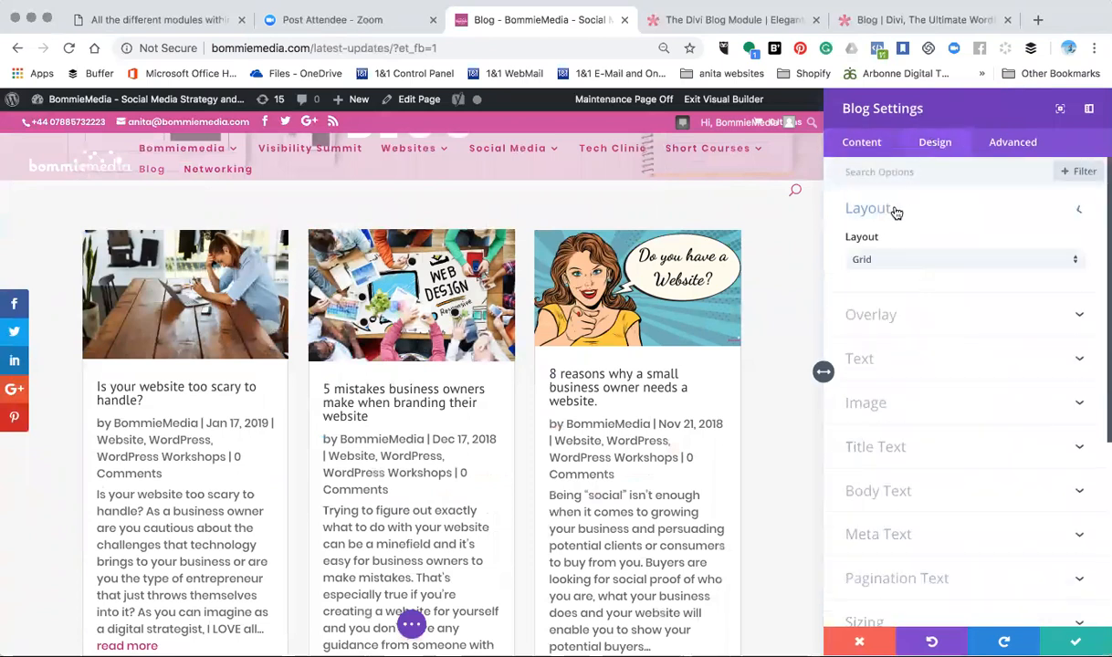
- Try the Fullwidth layout on the blog page's Blog module and look through how the posts are displayed
{"action": "left_click", "coordinate": [862, 263]}
{"action": "left_click", "coordinate": [866, 270]}
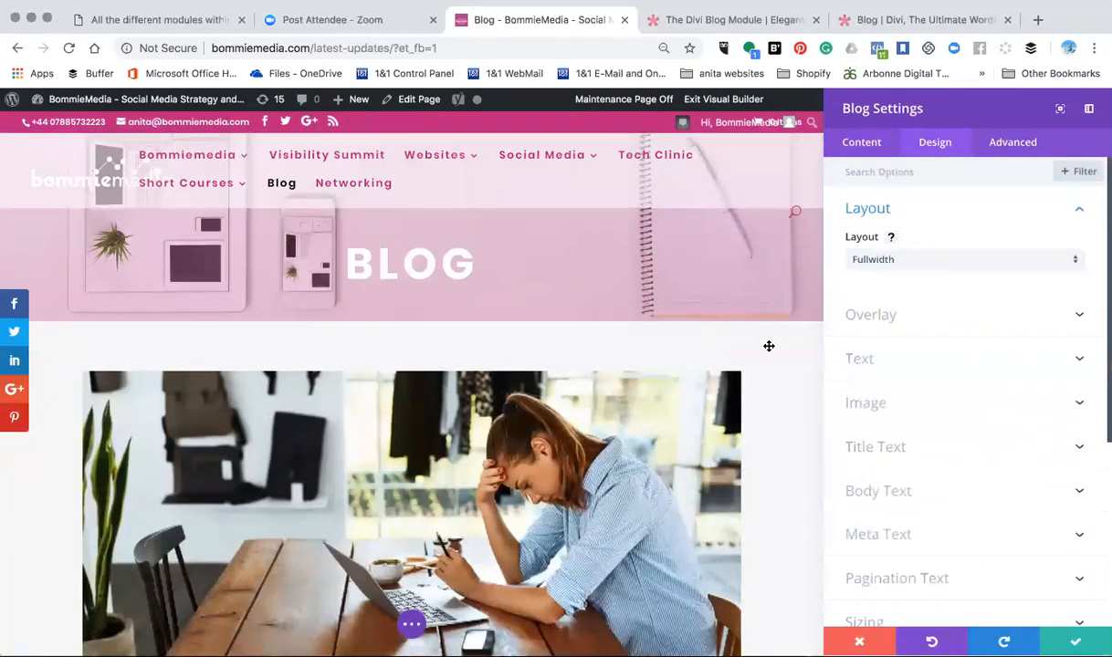
{"action": "scroll", "coordinate": [768, 346], "scroll_direction": "down", "scroll_amount": 3}
{"action": "scroll", "coordinate": [768, 346], "scroll_direction": "down", "scroll_amount": 2}
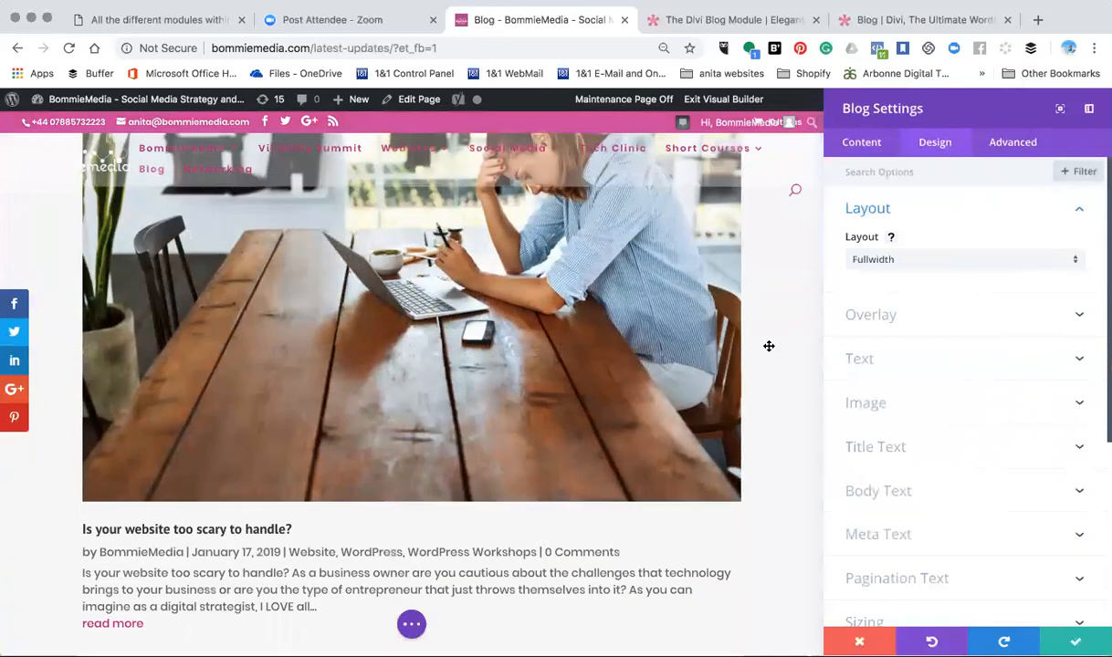
{"action": "scroll", "coordinate": [768, 346], "scroll_direction": "down", "scroll_amount": 3}
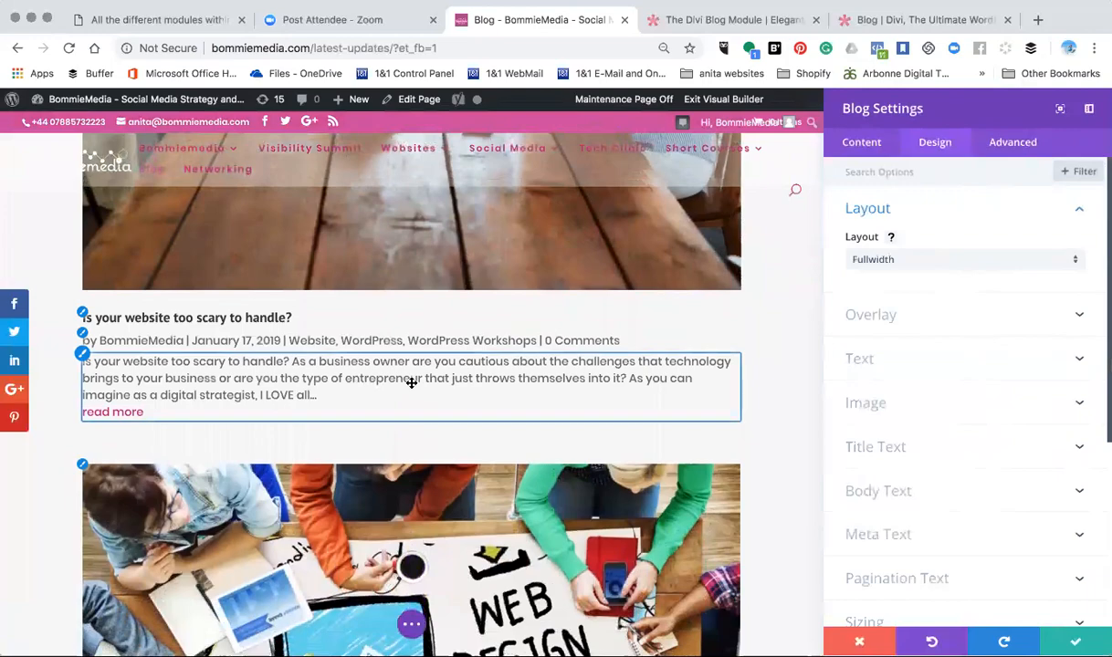
{"action": "scroll", "coordinate": [412, 383], "scroll_direction": "down", "scroll_amount": 1}
{"action": "scroll", "coordinate": [412, 384], "scroll_direction": "down", "scroll_amount": 10}
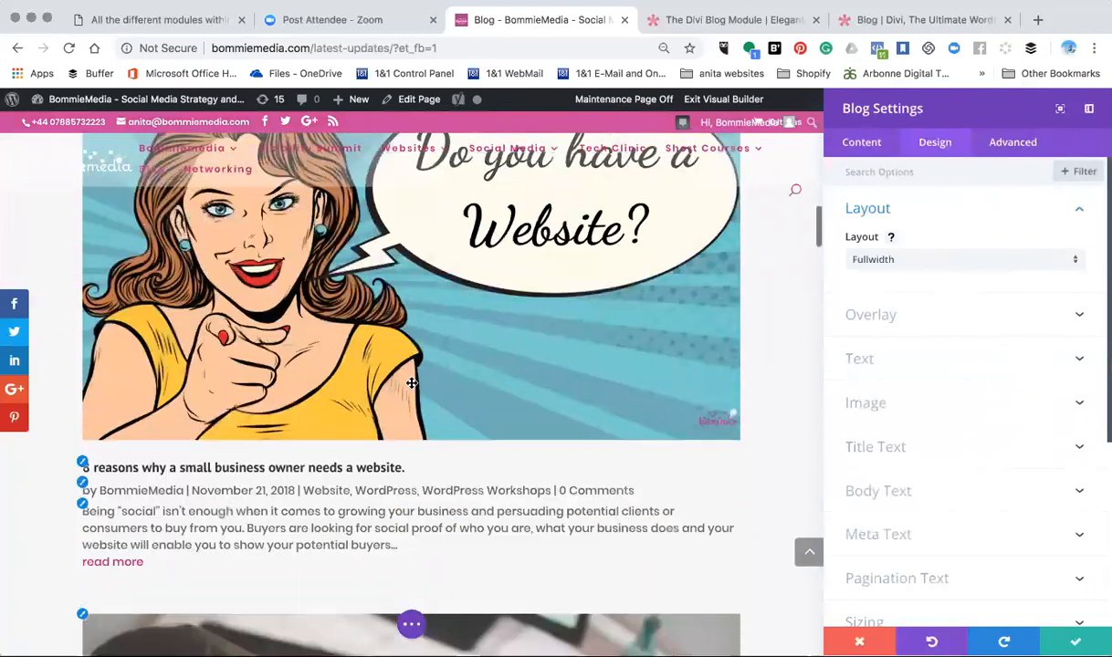
{"action": "scroll", "coordinate": [411, 384], "scroll_direction": "down", "scroll_amount": 5}
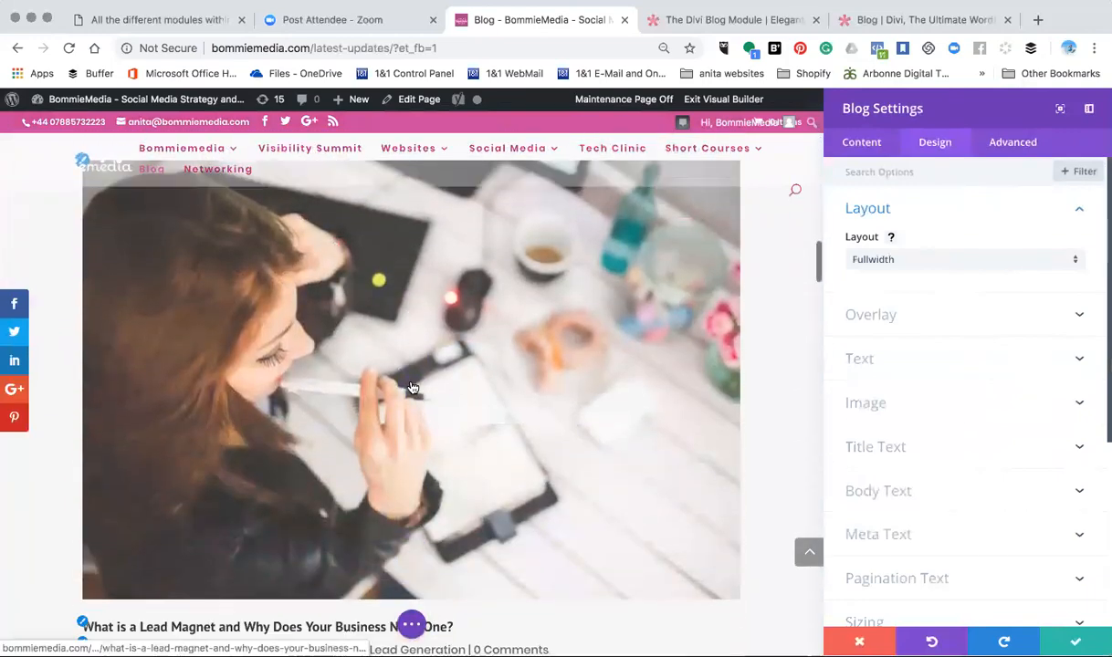
{"action": "scroll", "coordinate": [412, 387], "scroll_direction": "down", "scroll_amount": 4}
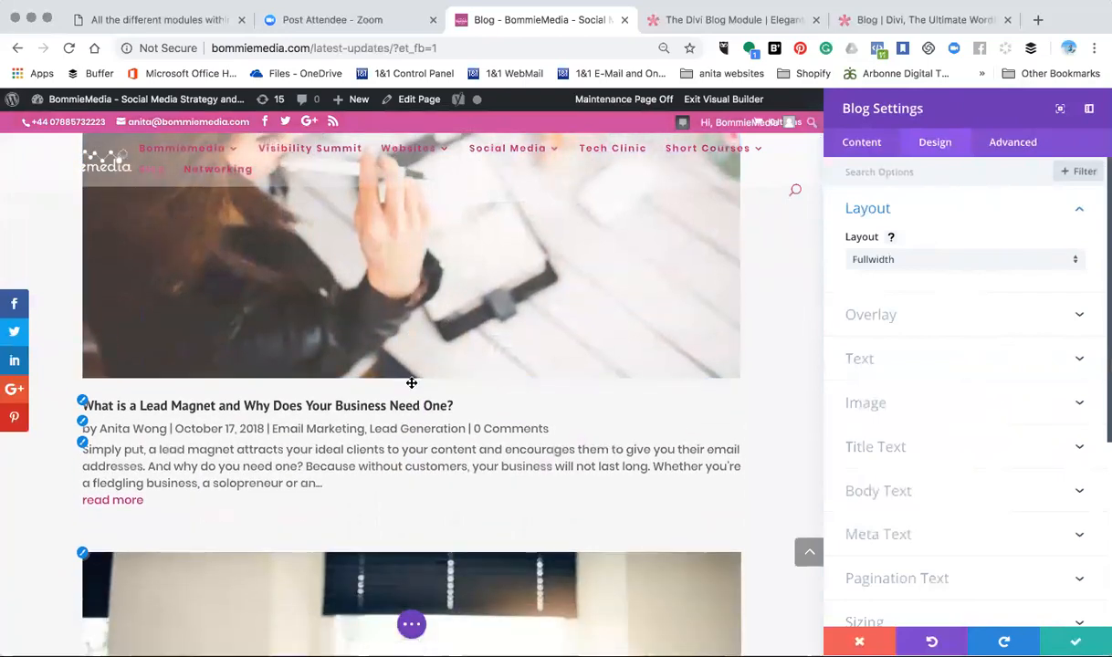
{"action": "scroll", "coordinate": [412, 383], "scroll_direction": "up", "scroll_amount": 12}
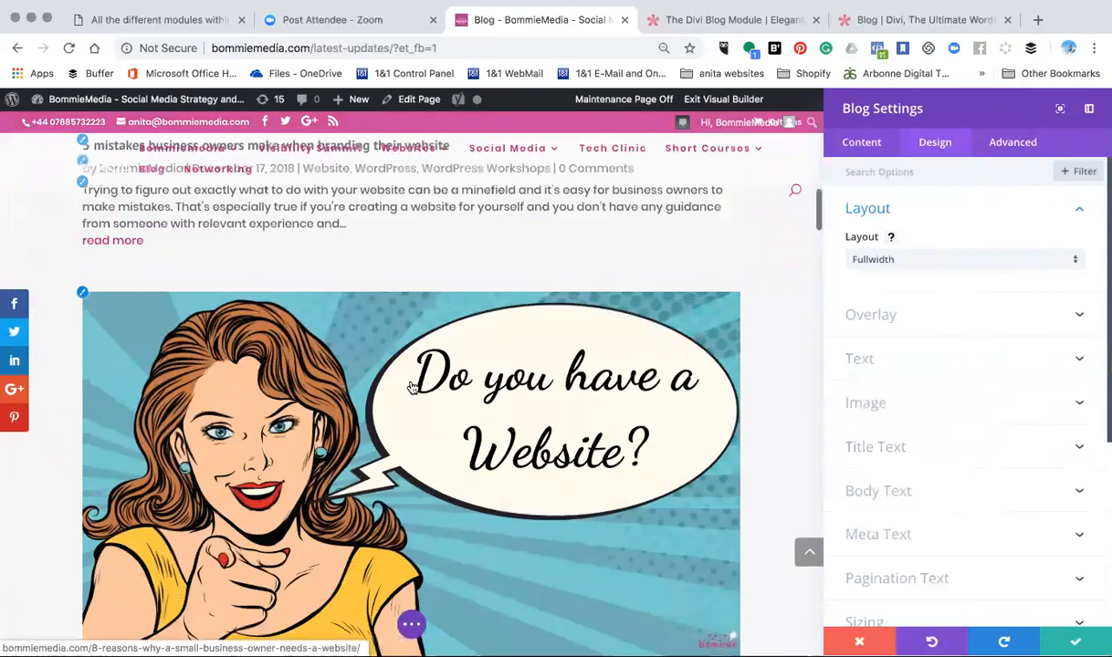
{"action": "scroll", "coordinate": [412, 387], "scroll_direction": "up", "scroll_amount": 8}
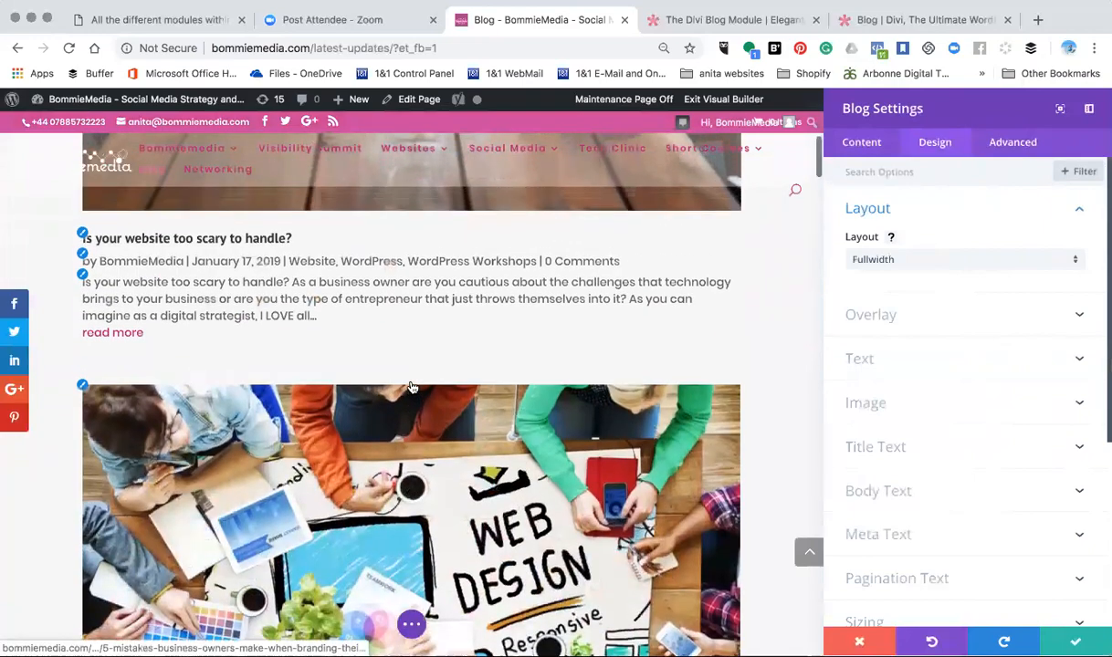
{"action": "scroll", "coordinate": [412, 387], "scroll_direction": "up", "scroll_amount": 5}
- Set the Blog module's layout to Grid and save the module settings
{"action": "left_click", "coordinate": [983, 260]}
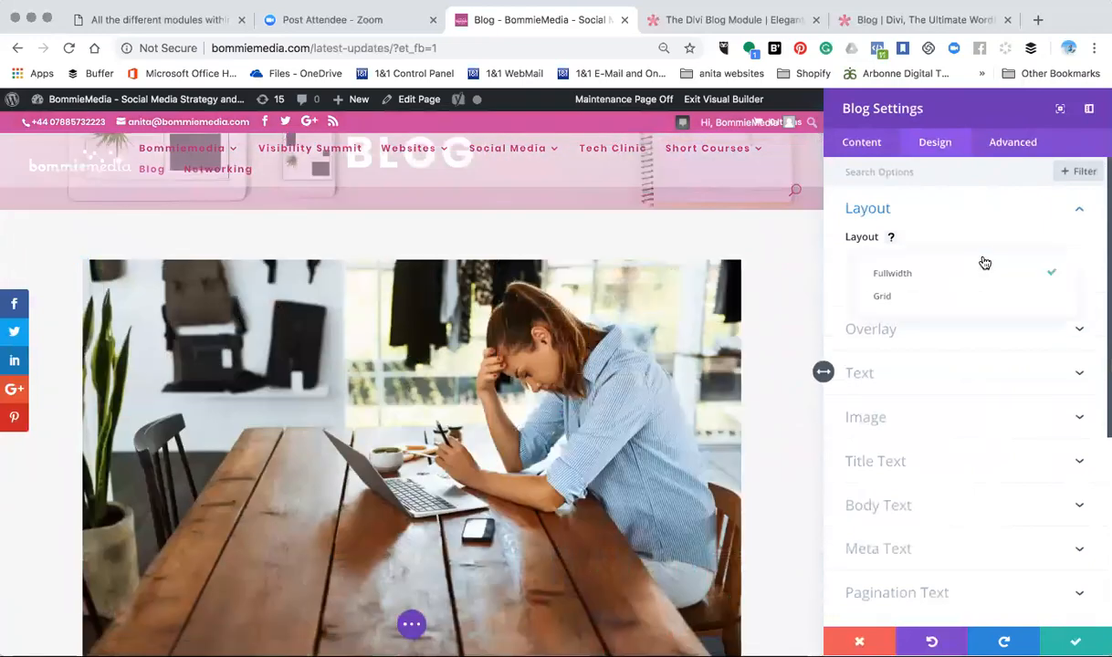
{"action": "left_click", "coordinate": [953, 298]}
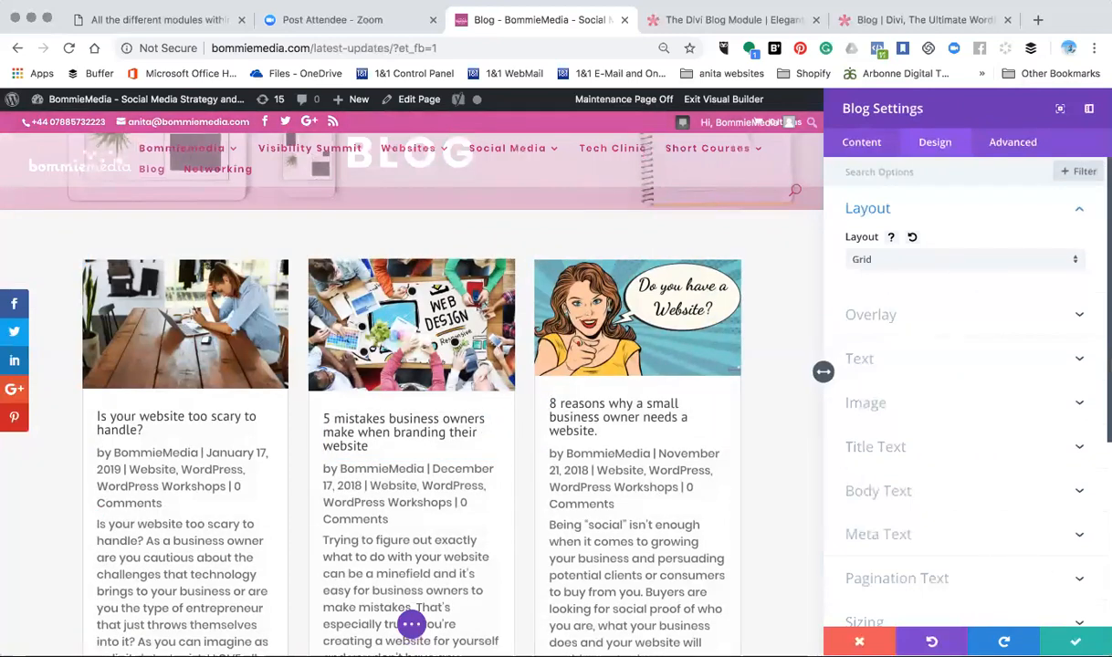
{"action": "left_click", "coordinate": [1059, 641]}
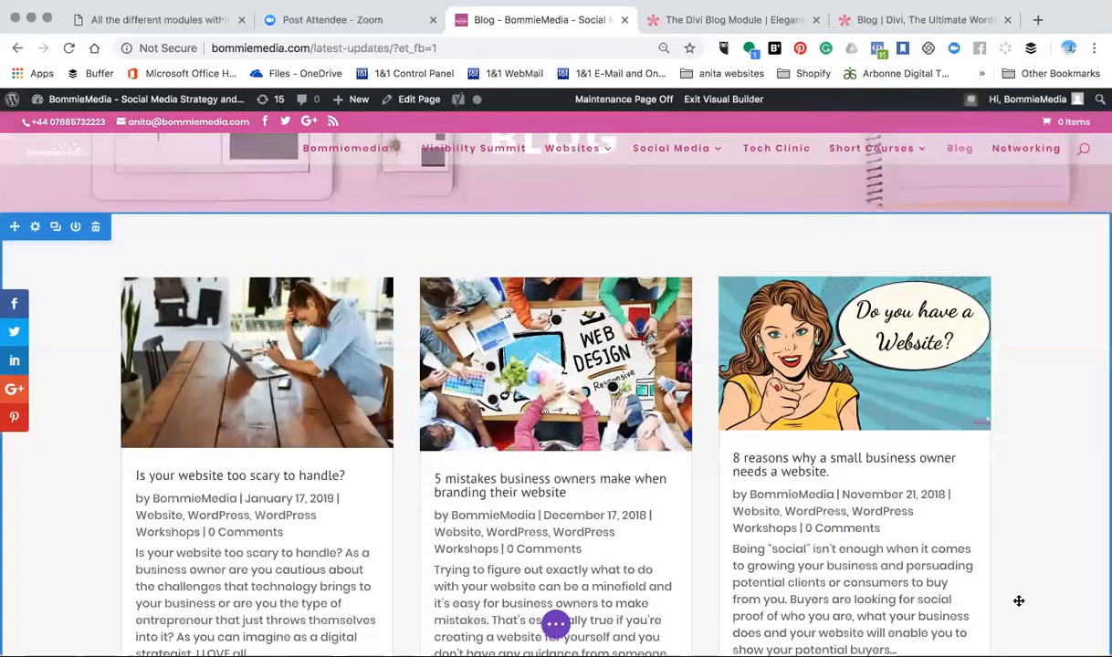
- Show the blog page in wireframe view, examine its sections, and open the Blog module's settings from there
{"action": "scroll", "coordinate": [978, 570], "scroll_direction": "down", "scroll_amount": 2}
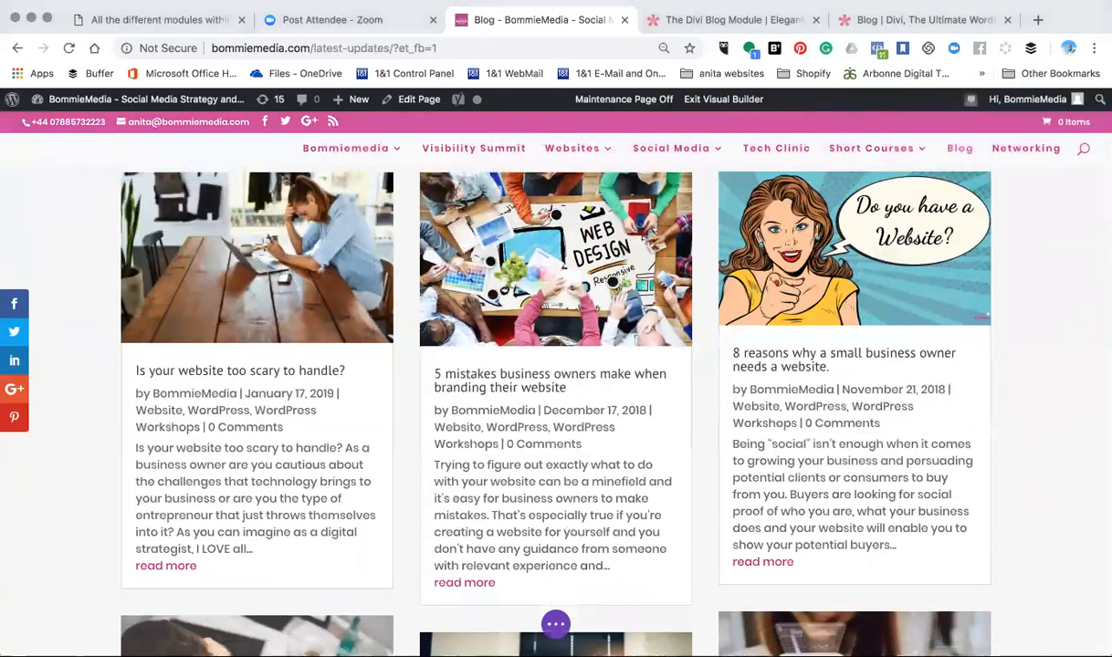
{"action": "left_click", "coordinate": [557, 624]}
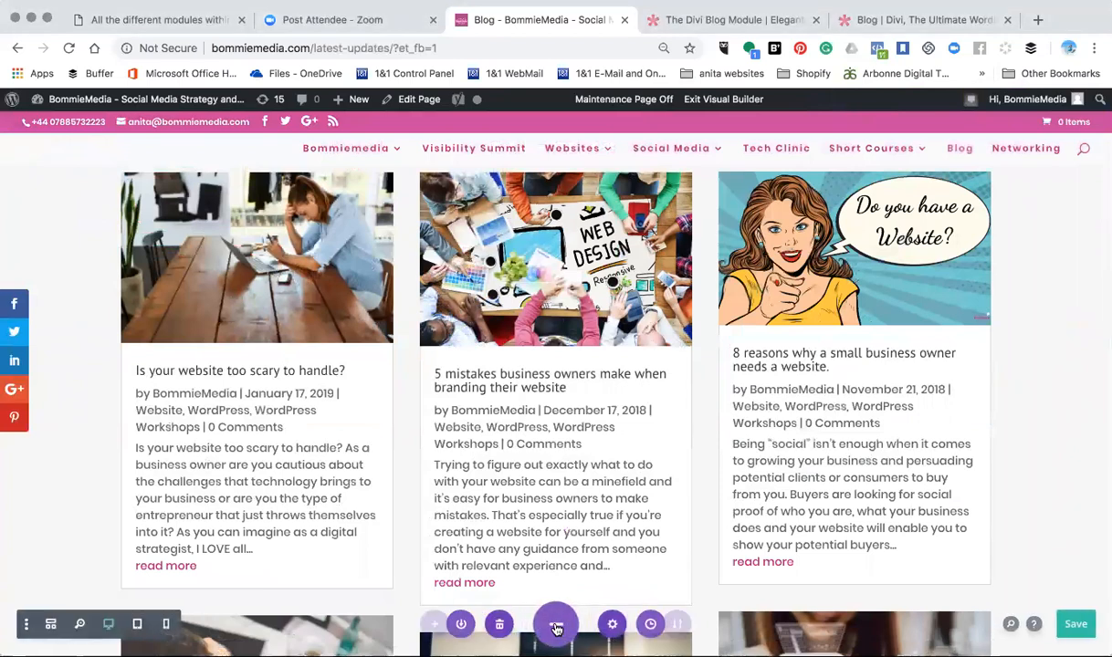
{"action": "left_click", "coordinate": [56, 625]}
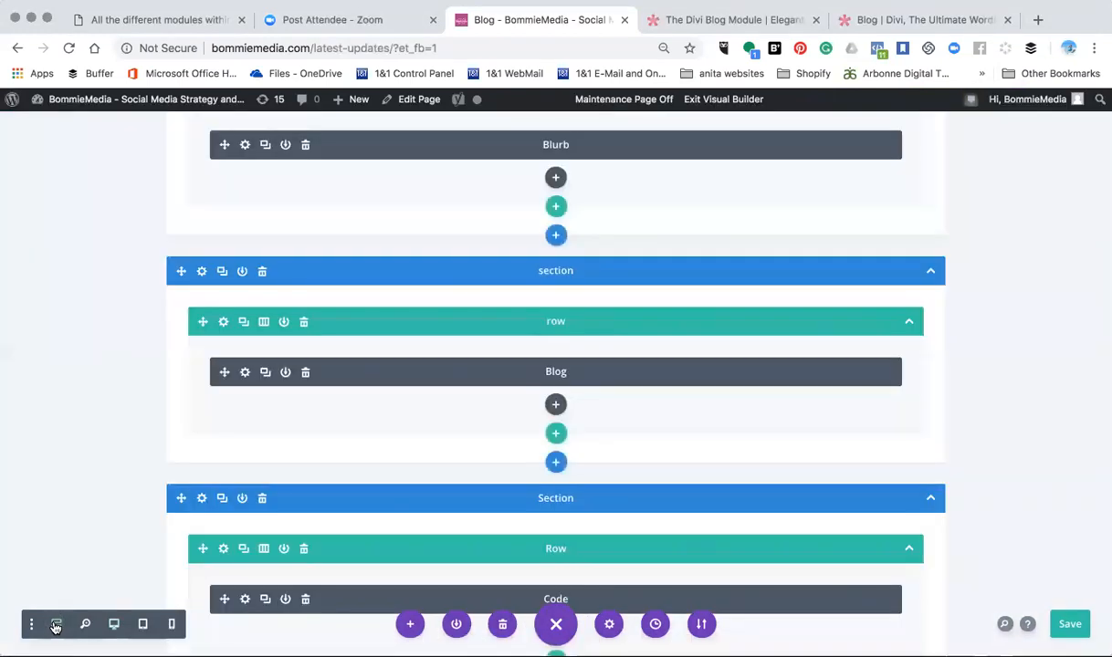
{"action": "scroll", "coordinate": [456, 477], "scroll_direction": "up", "scroll_amount": 2}
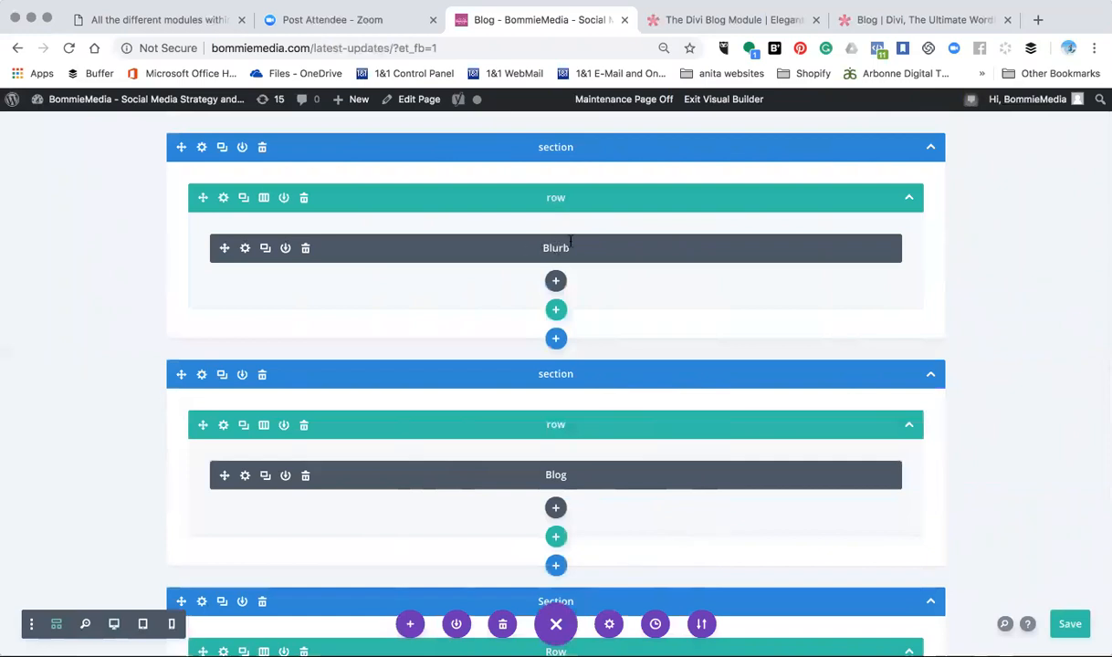
{"action": "scroll", "coordinate": [562, 240], "scroll_direction": "down", "scroll_amount": 5}
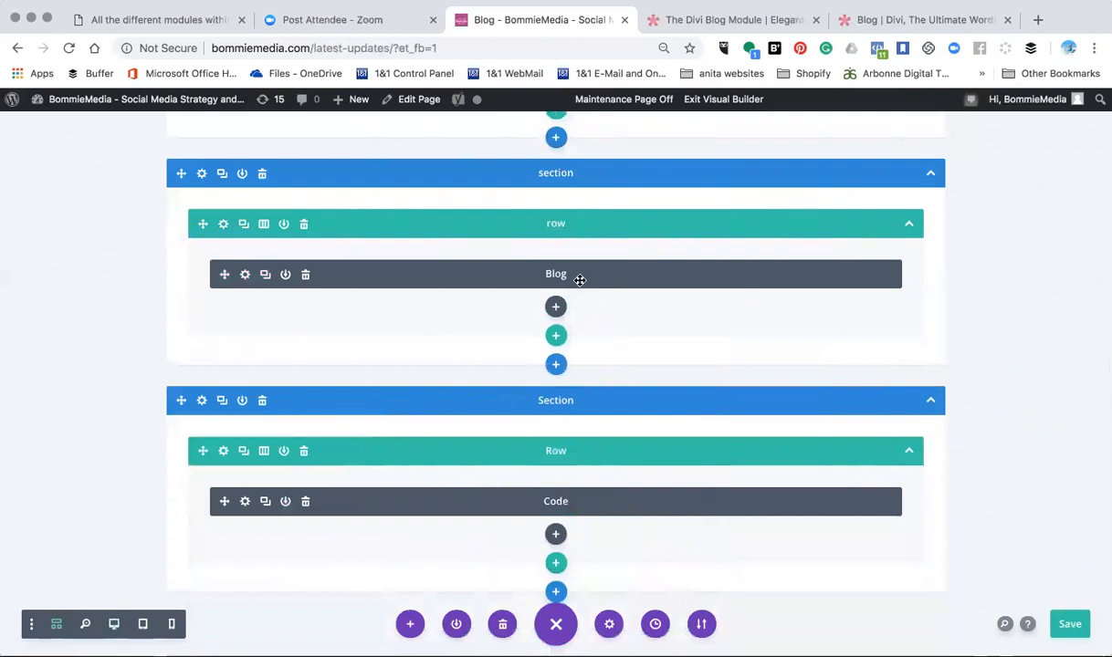
{"action": "left_click", "coordinate": [245, 276]}
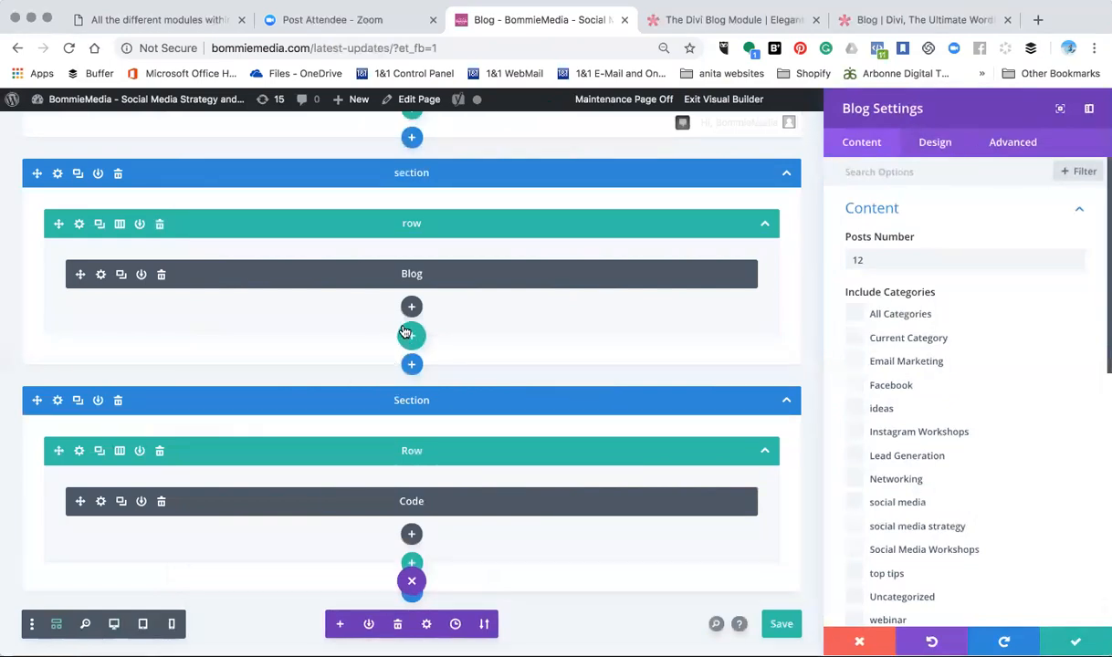
- Return to the desktop view and look through the post grid down to the Older Entries link
{"action": "left_click", "coordinate": [113, 625]}
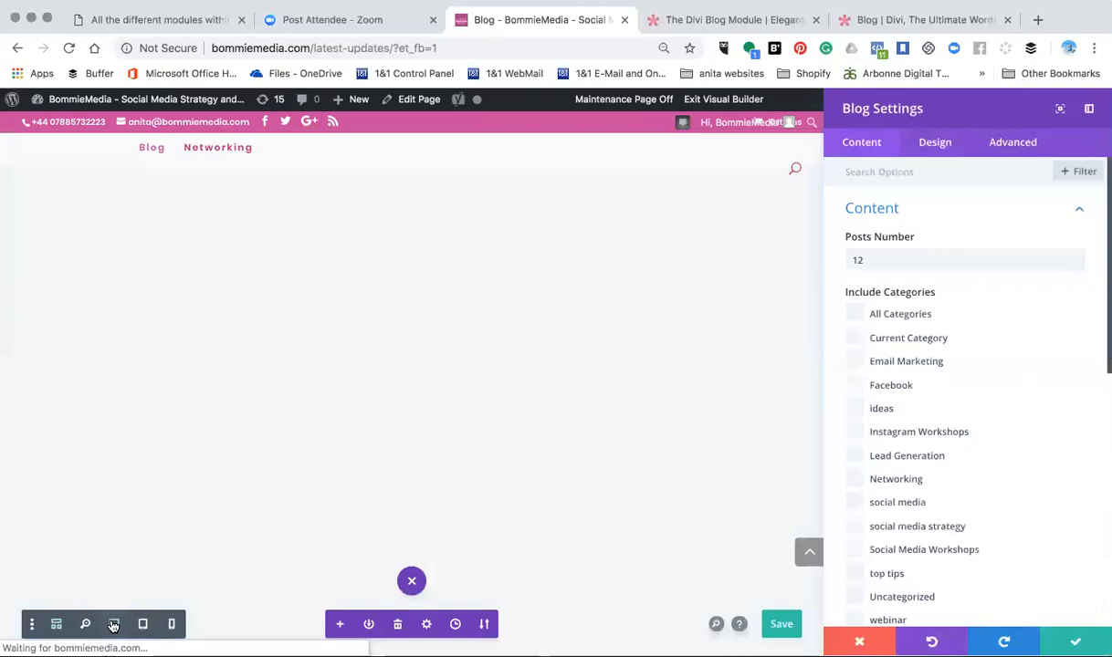
{"action": "scroll", "coordinate": [382, 471], "scroll_direction": "down", "scroll_amount": 10}
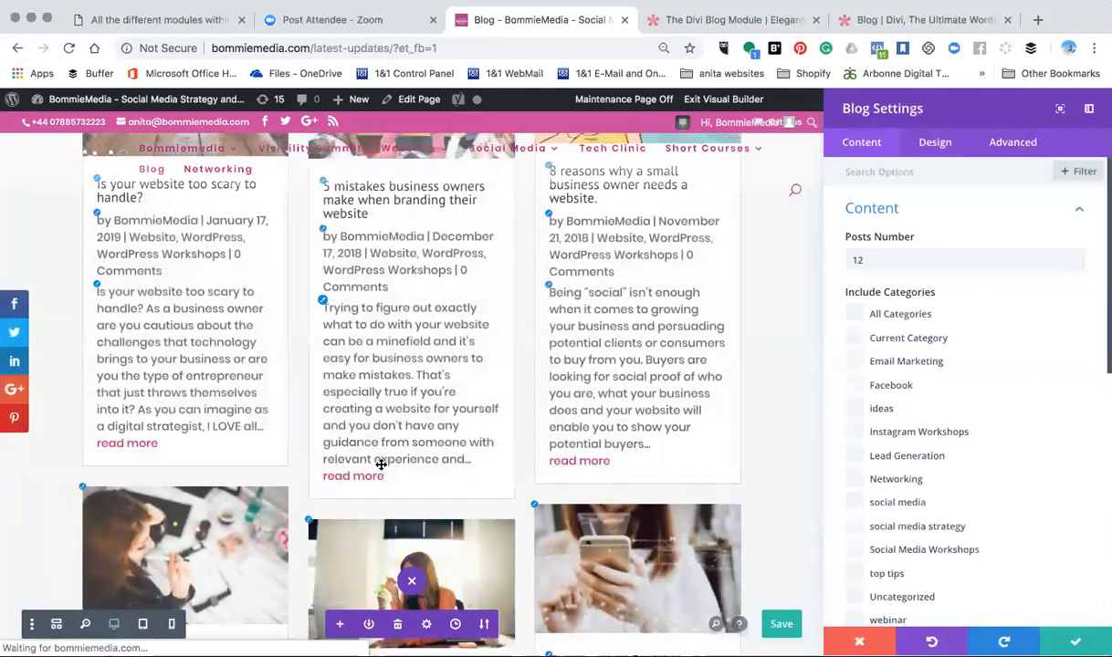
{"action": "scroll", "coordinate": [382, 465], "scroll_direction": "down", "scroll_amount": 8}
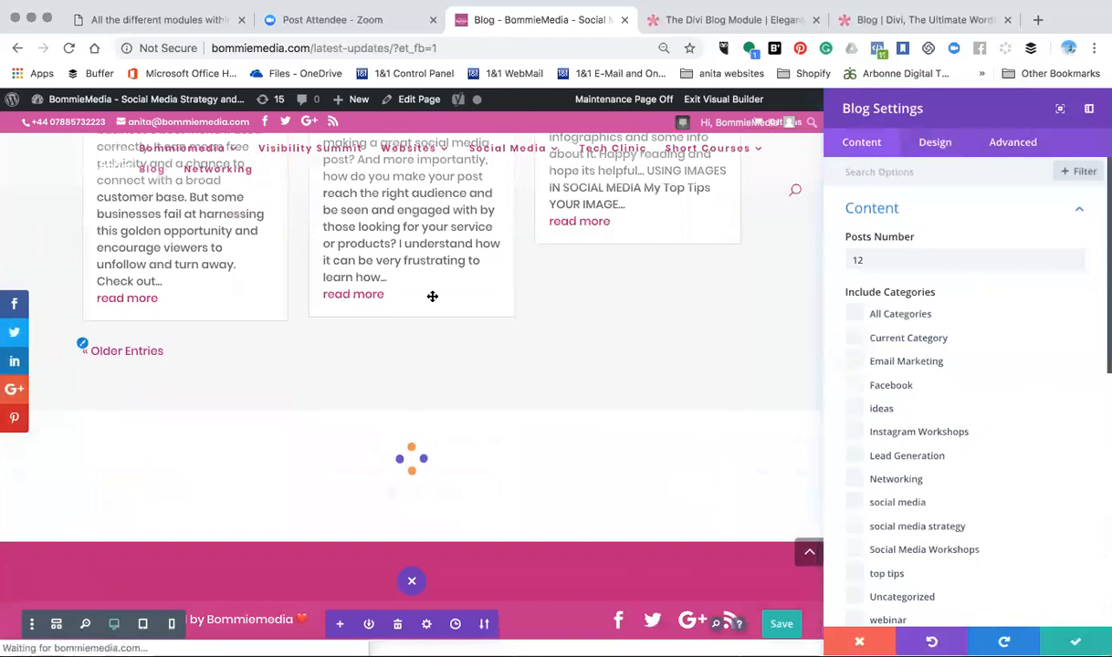
{"action": "left_click", "coordinate": [128, 354]}
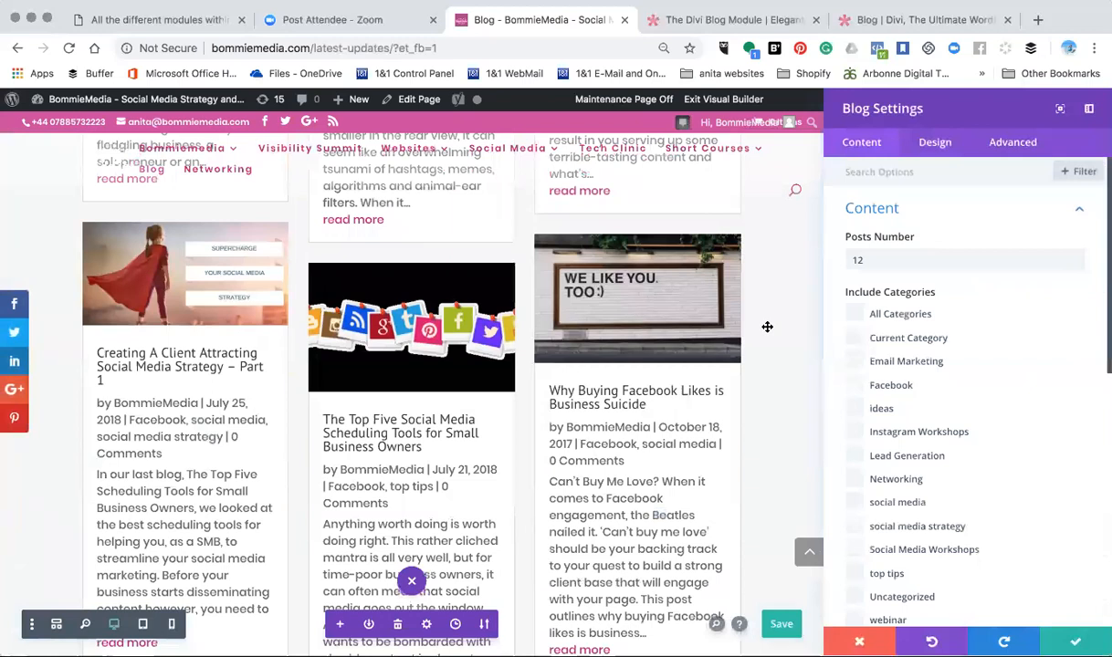
- Save the Blog module's settings and save the blog page
{"action": "left_click", "coordinate": [1077, 642]}
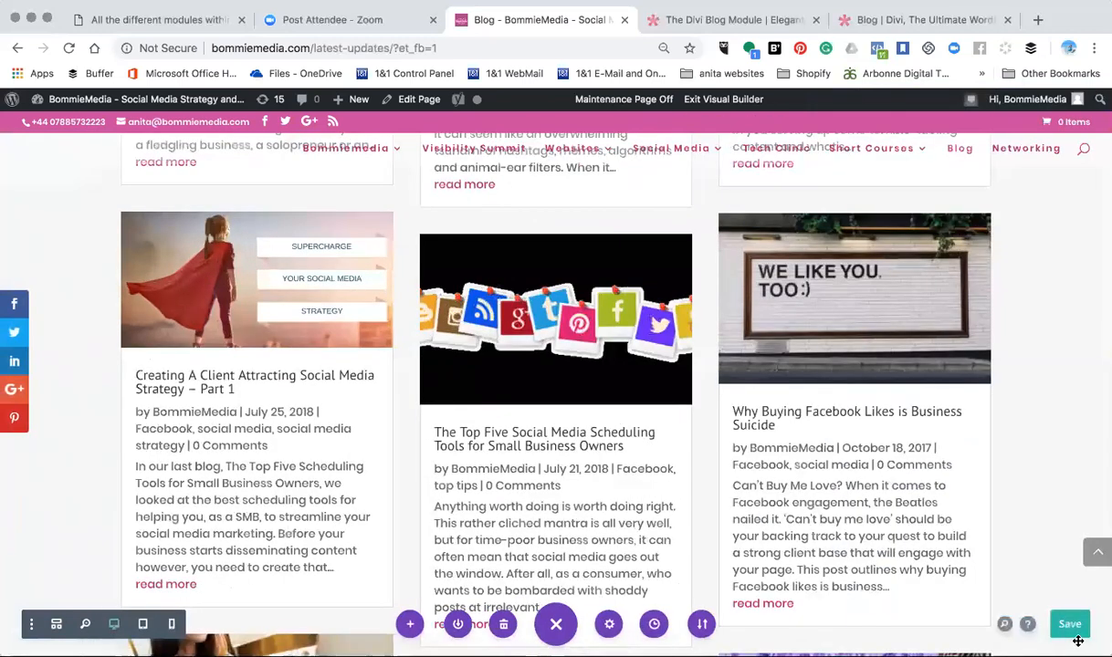
{"action": "left_click", "coordinate": [1071, 626]}
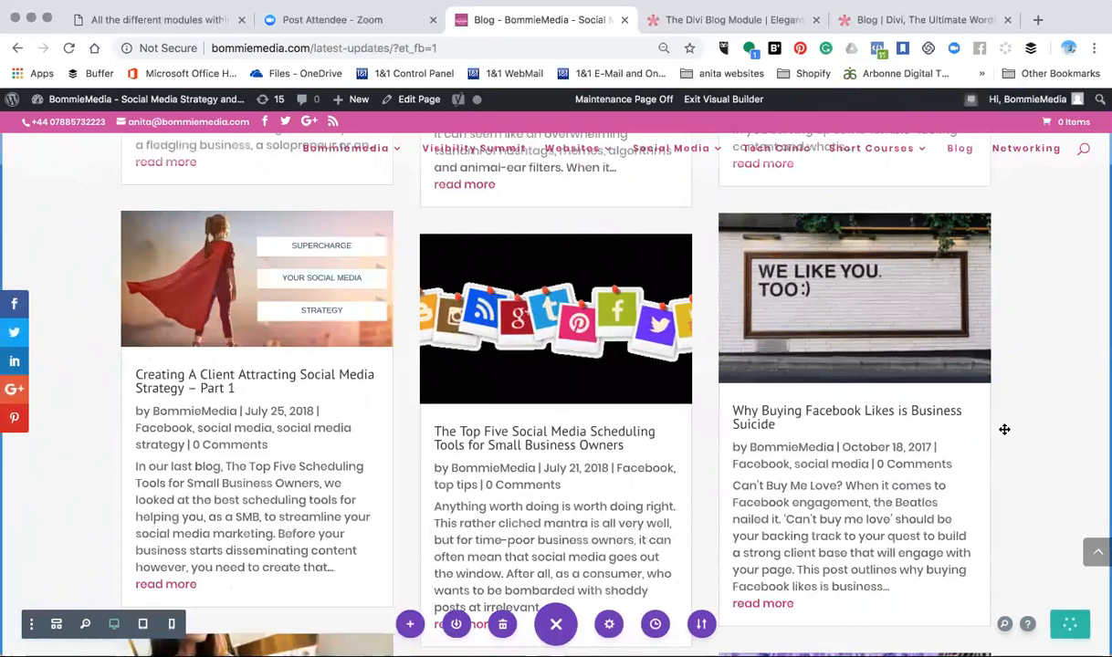
{"action": "scroll", "coordinate": [1004, 429], "scroll_direction": "up", "scroll_amount": 2}
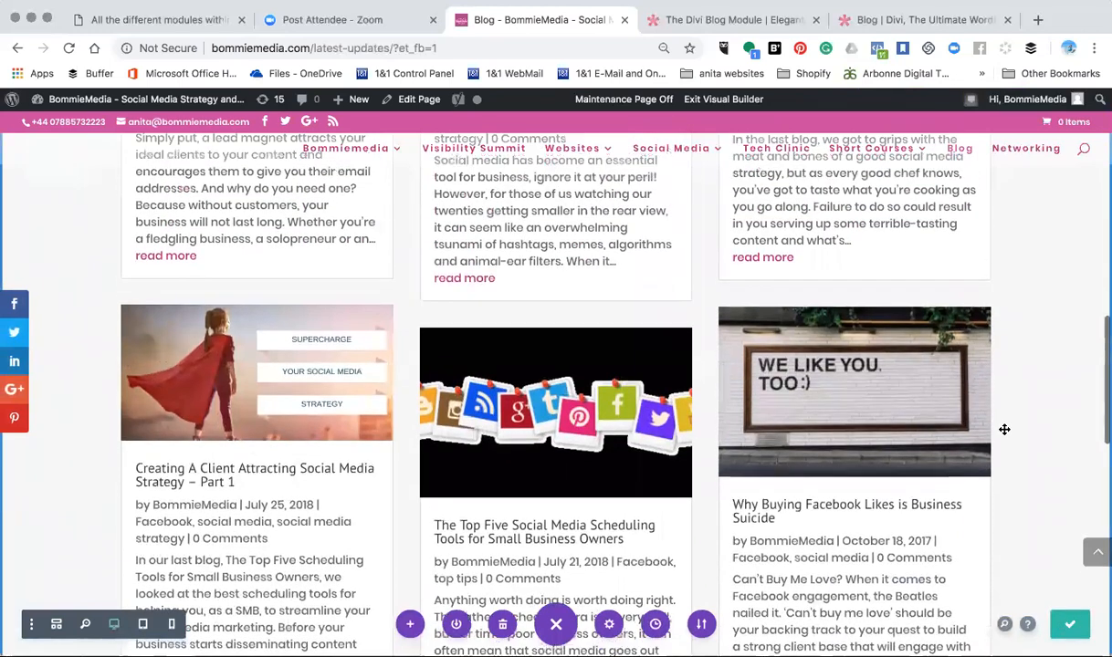
- On the page with all the Divi modules, set the Blog module's layout to Fullwidth and save its settings
{"action": "left_click", "coordinate": [158, 20]}
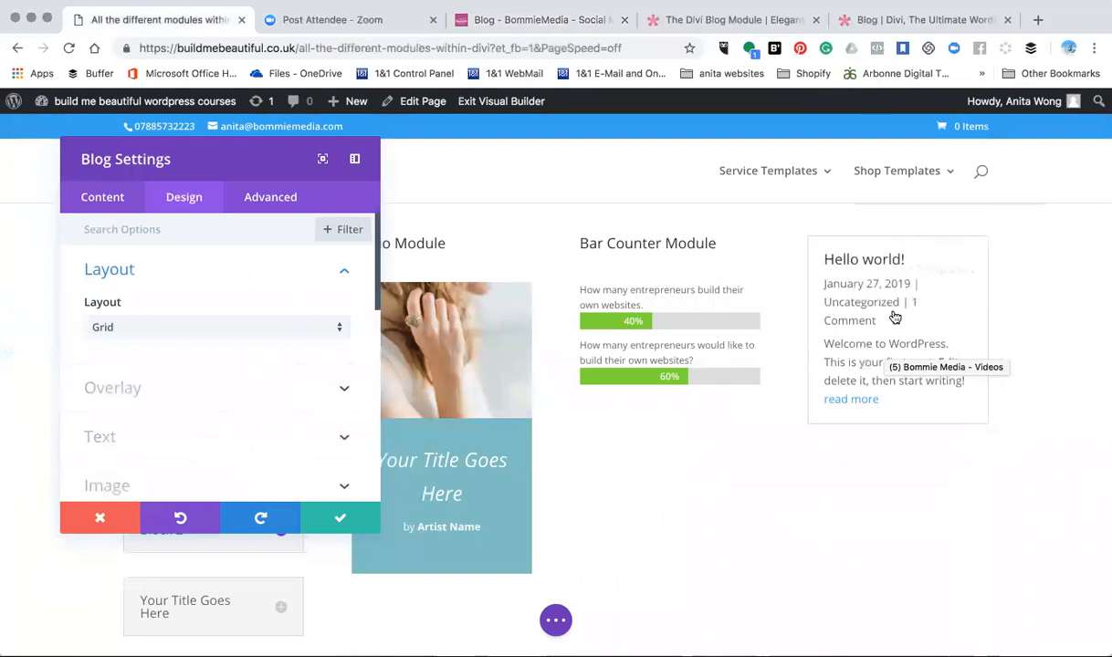
{"action": "left_click", "coordinate": [141, 327]}
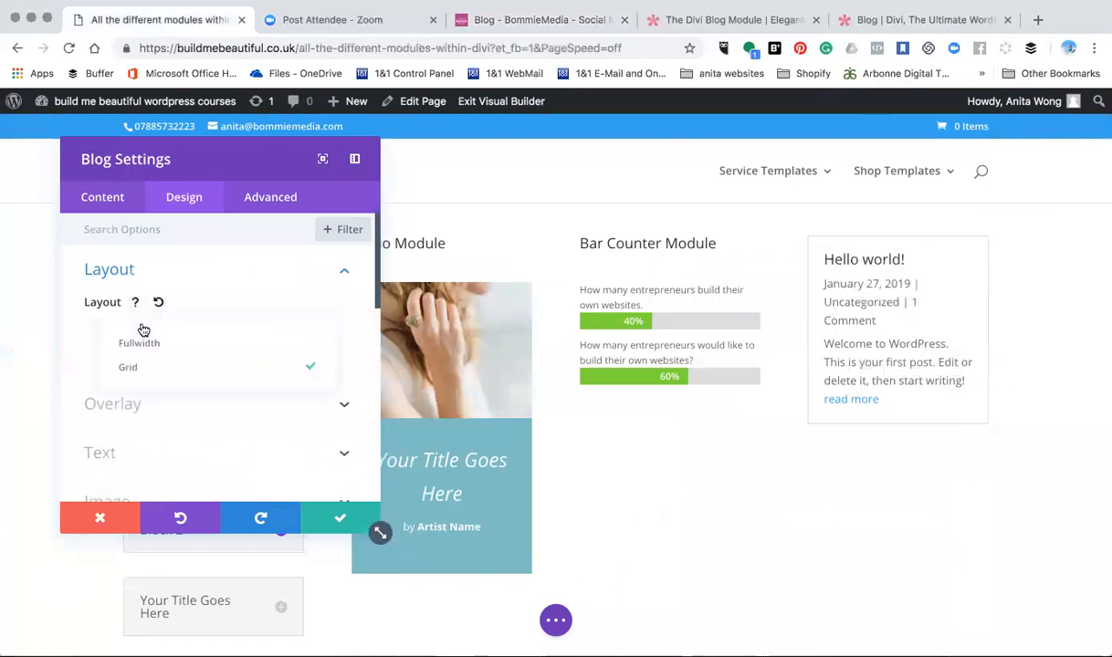
{"action": "left_click", "coordinate": [141, 344]}
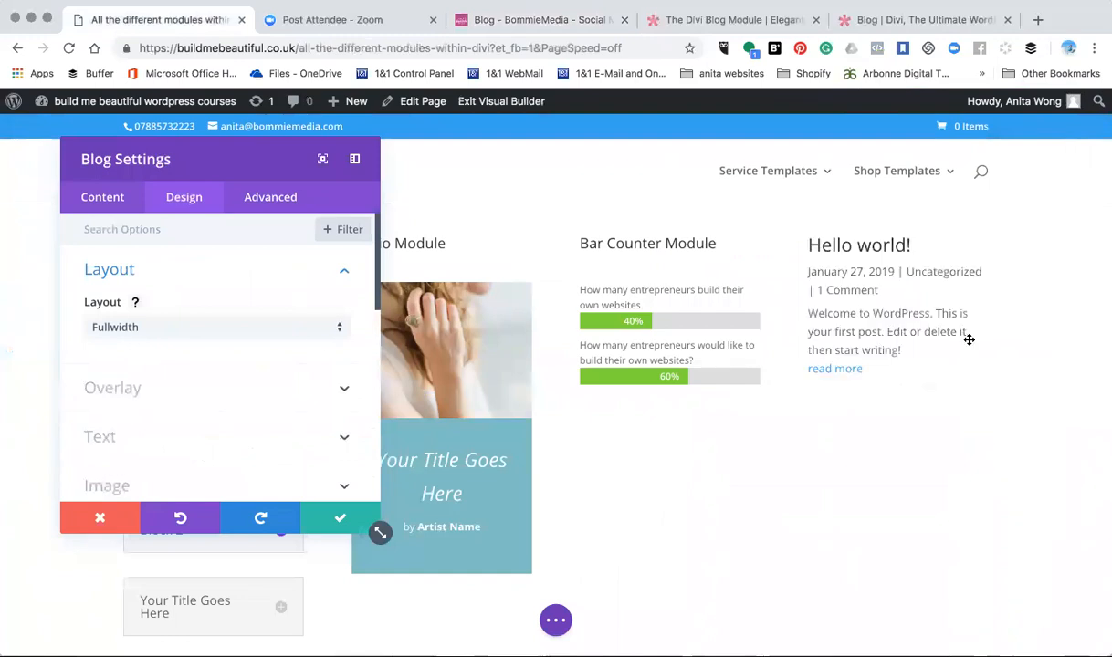
{"action": "left_click", "coordinate": [331, 529]}
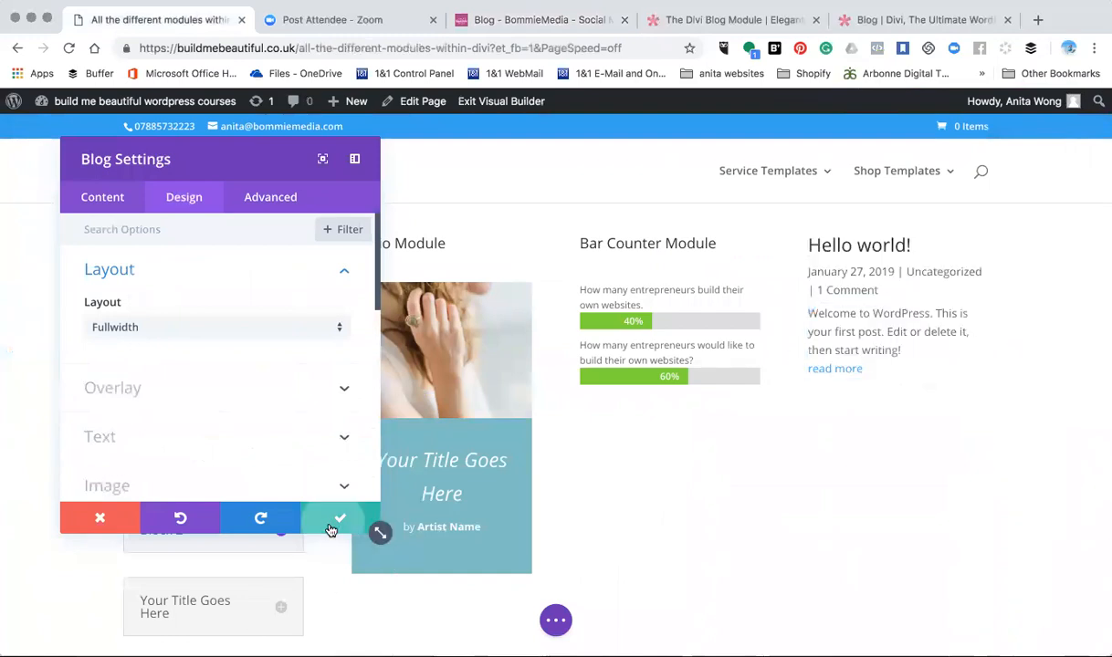
- Change the modules' row from four columns to a single full-width column and check how the Blog module displays
{"action": "left_click", "coordinate": [208, 233]}
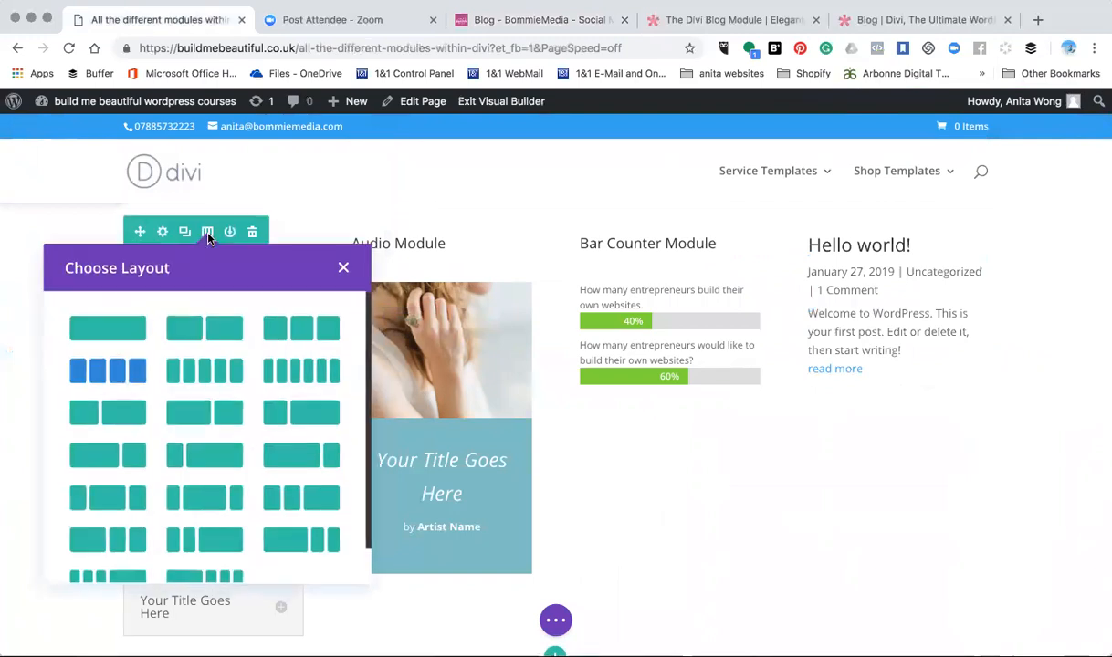
{"action": "left_click", "coordinate": [107, 328]}
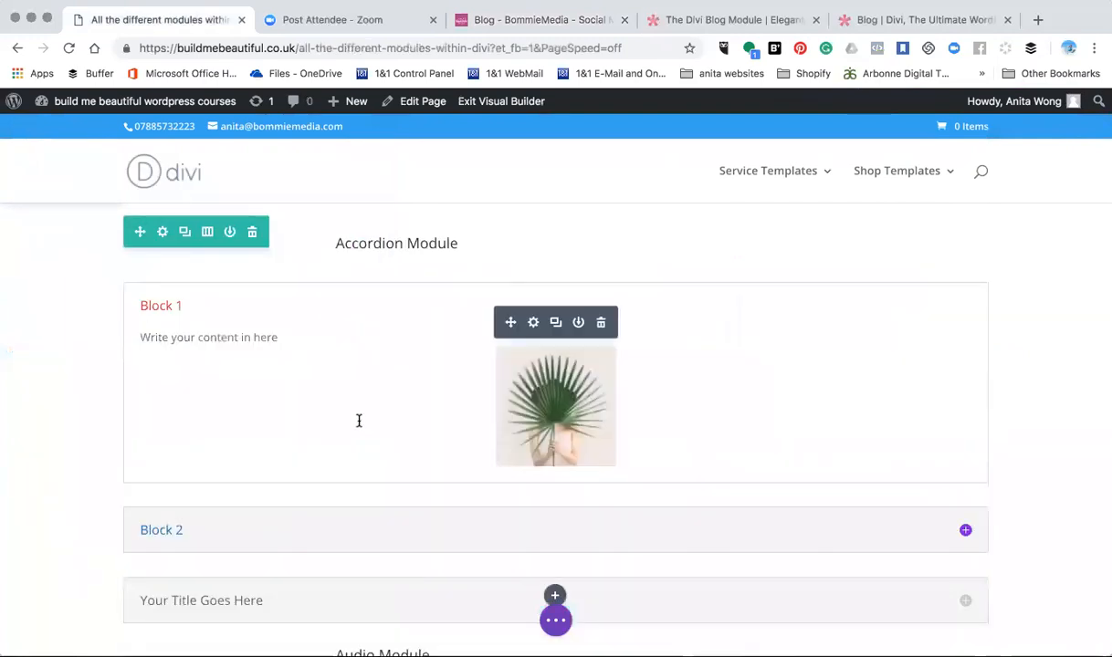
{"action": "scroll", "coordinate": [359, 421], "scroll_direction": "down", "scroll_amount": 8}
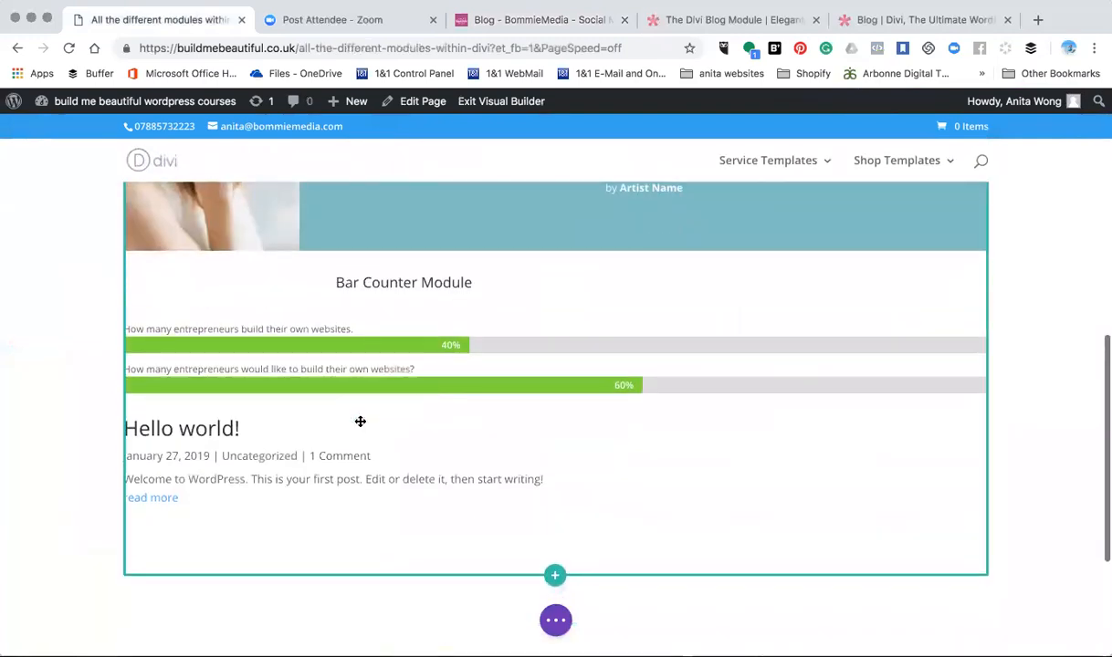
{"action": "scroll", "coordinate": [360, 421], "scroll_direction": "down", "scroll_amount": 5}
{"action": "scroll", "coordinate": [360, 421], "scroll_direction": "up", "scroll_amount": 2}
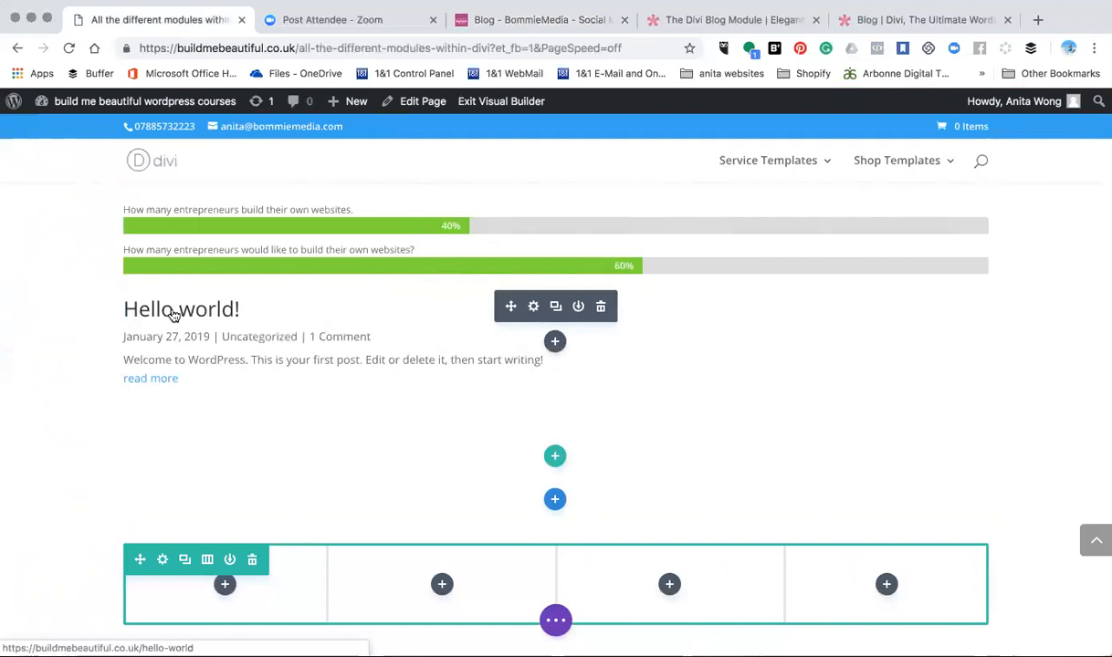
- Return to the live BommieMedia blog page and look through its post grid up to the Blog header
{"action": "left_click", "coordinate": [913, 21]}
{"action": "left_click", "coordinate": [783, 19]}
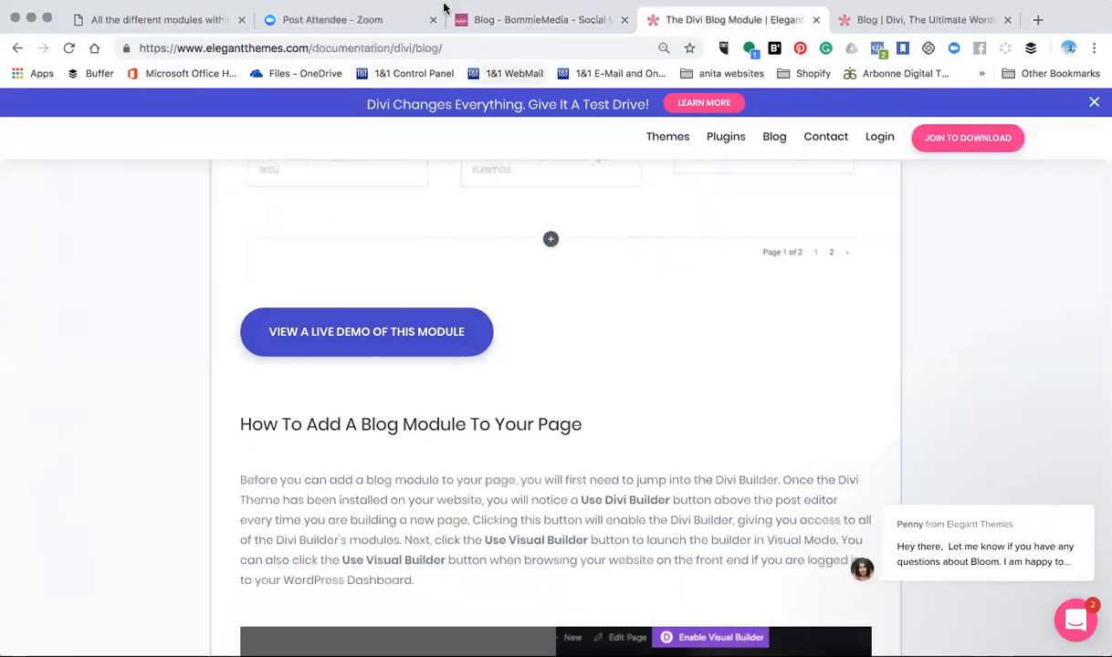
{"action": "left_click", "coordinate": [522, 21]}
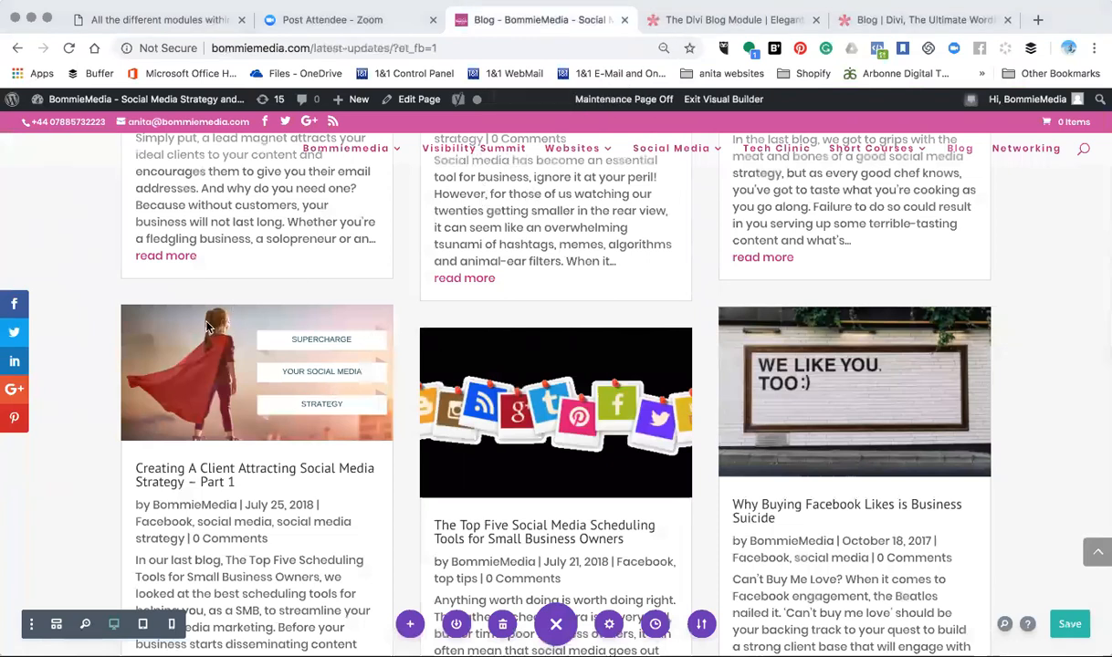
{"action": "scroll", "coordinate": [292, 383], "scroll_direction": "up", "scroll_amount": 5}
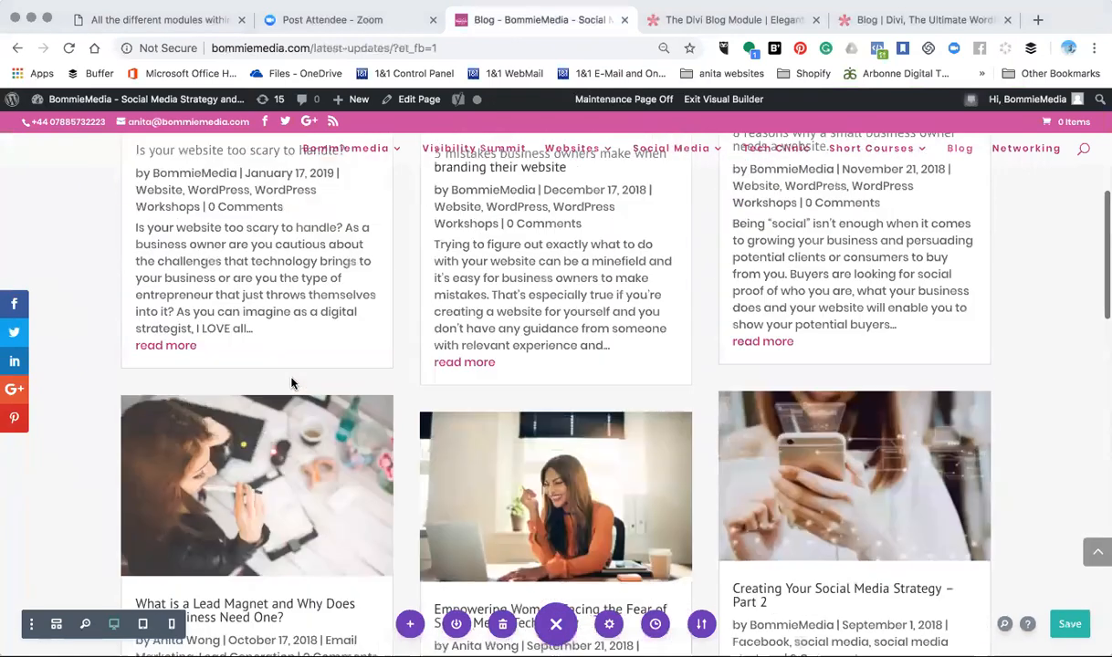
{"action": "scroll", "coordinate": [292, 383], "scroll_direction": "up", "scroll_amount": 4}
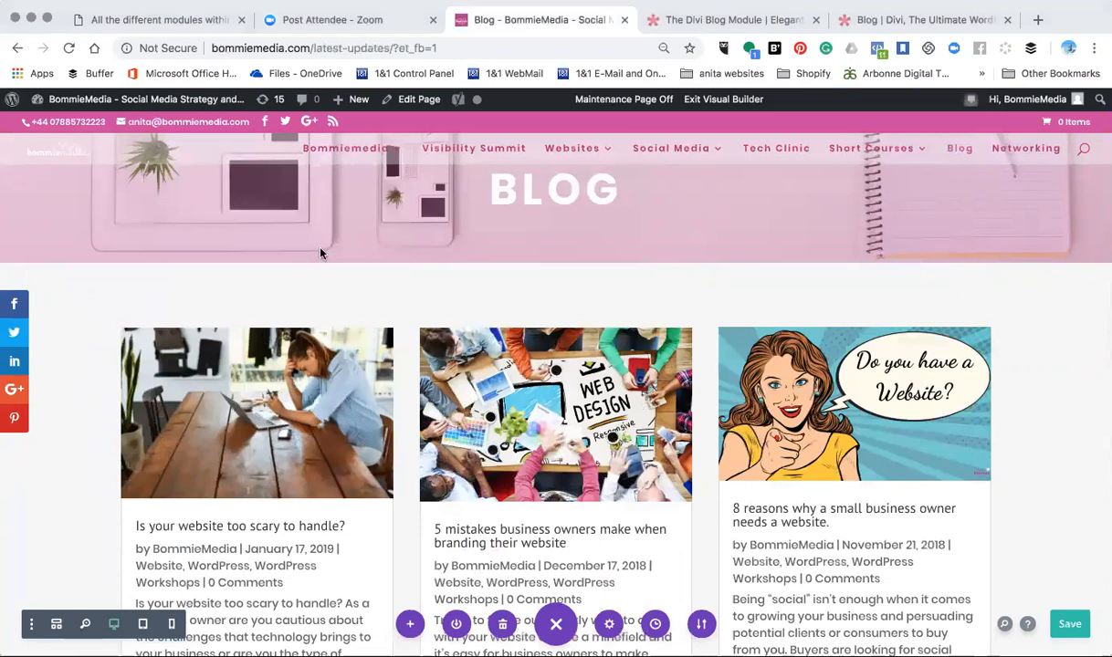
- Open the Bommiemedia home page and look through it down to the footer for a blog section
{"action": "left_click", "coordinate": [339, 154]}
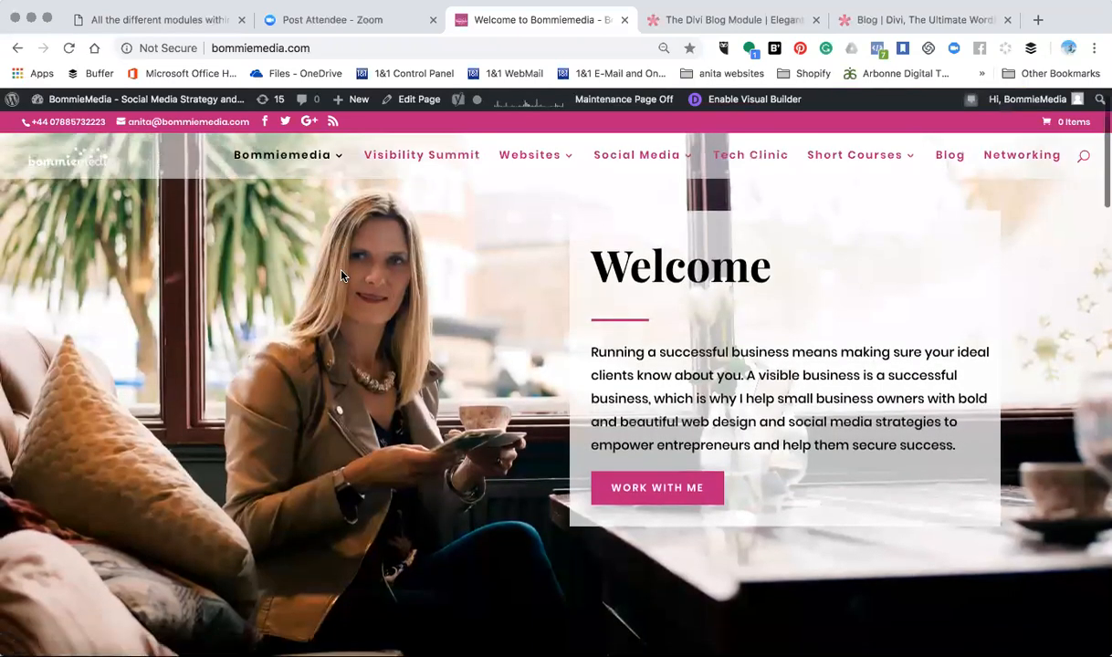
{"action": "scroll", "coordinate": [341, 271], "scroll_direction": "down", "scroll_amount": 15}
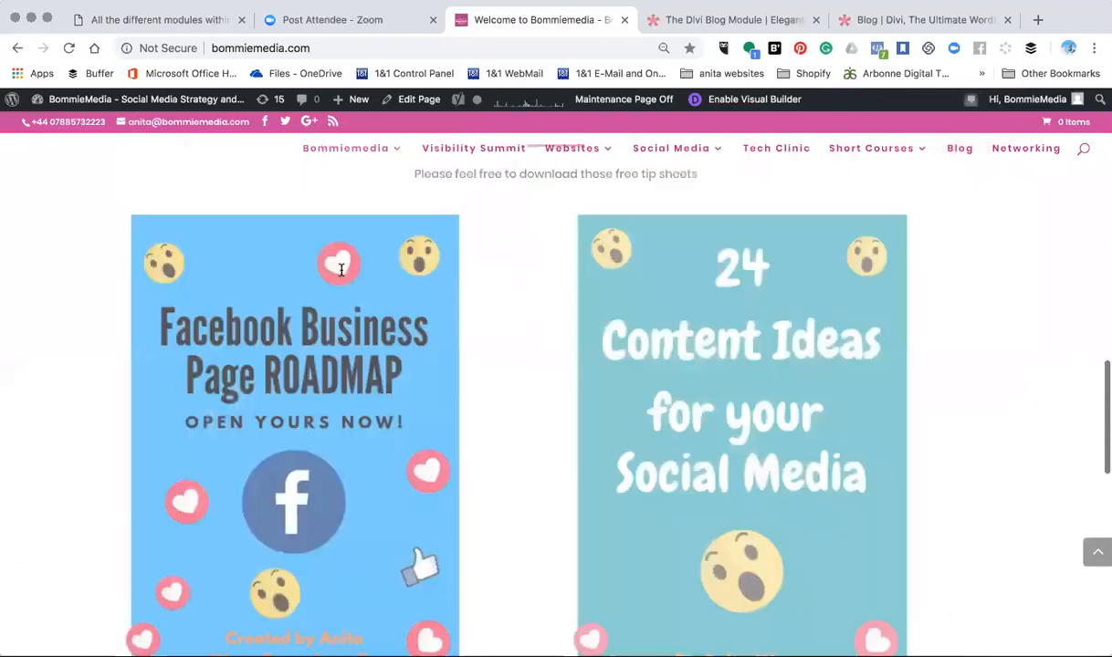
{"action": "scroll", "coordinate": [341, 276], "scroll_direction": "down", "scroll_amount": 3}
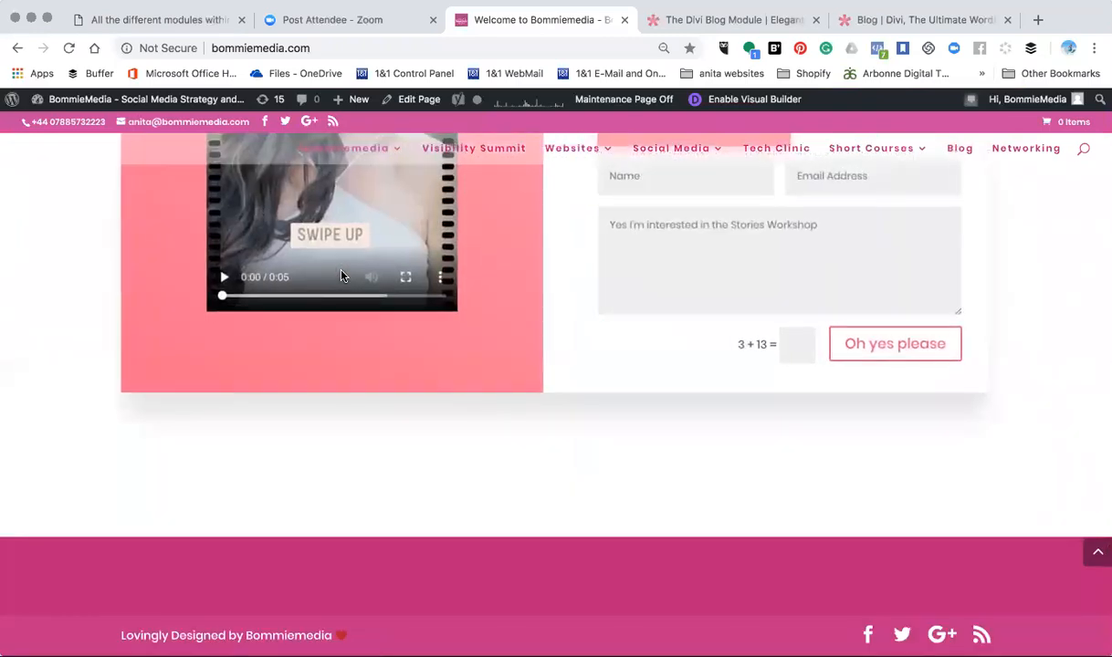
- Go to bommiemedia.com/facebook and look through the page down to the footer
{"action": "left_click", "coordinate": [324, 45]}
{"action": "left_click", "coordinate": [324, 45]}
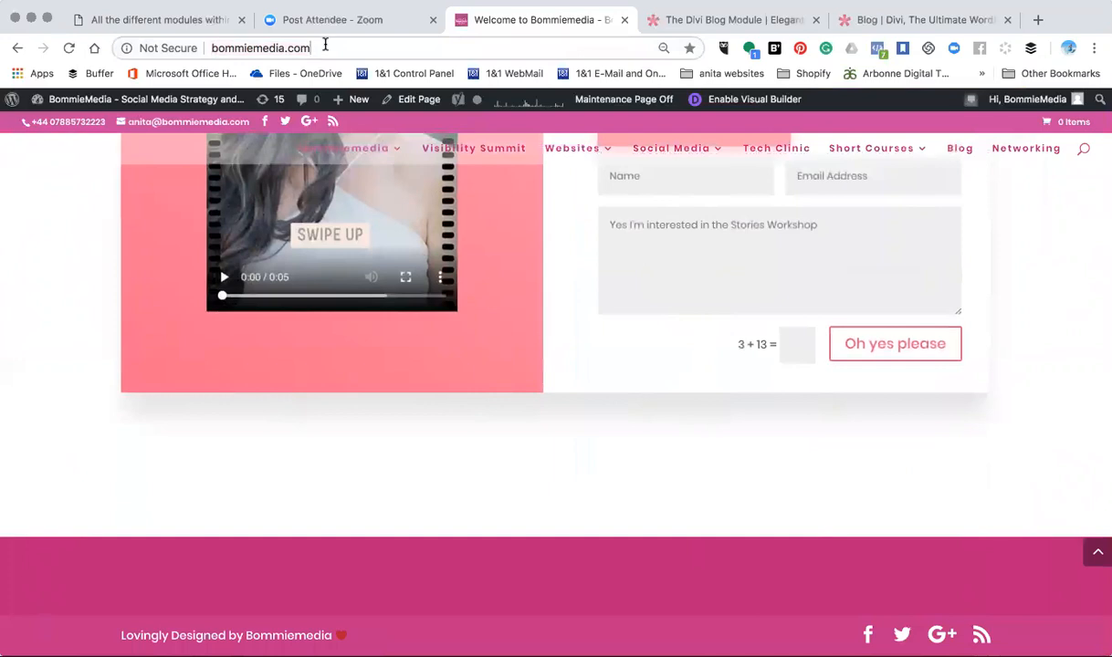
{"action": "type", "text": "/fa"}
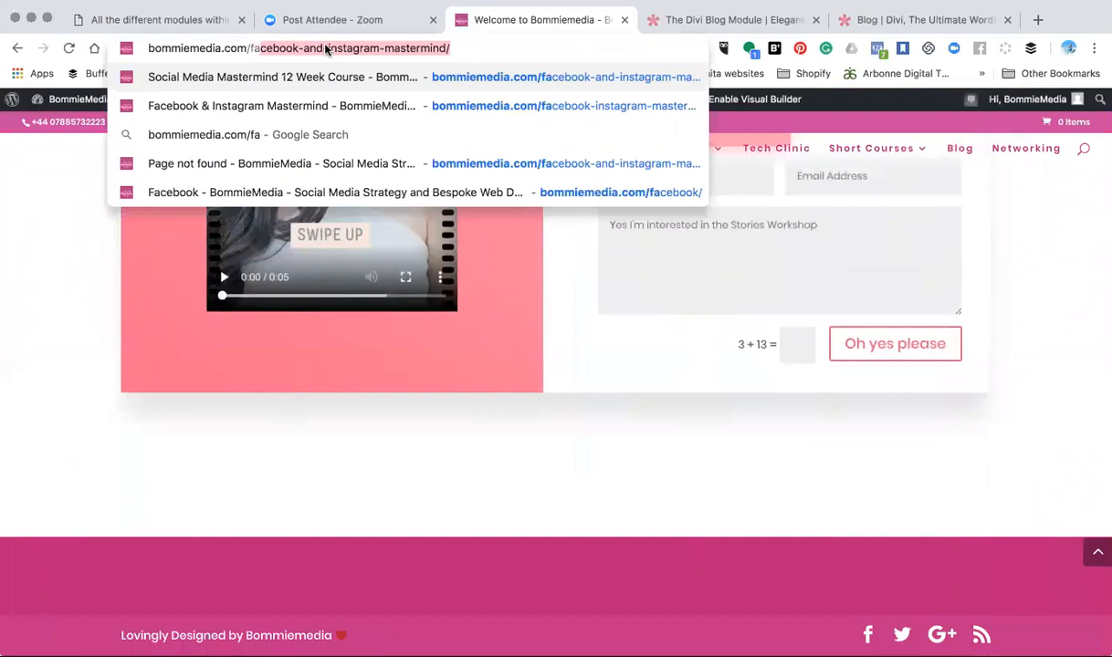
{"action": "type", "text": "cebook"}
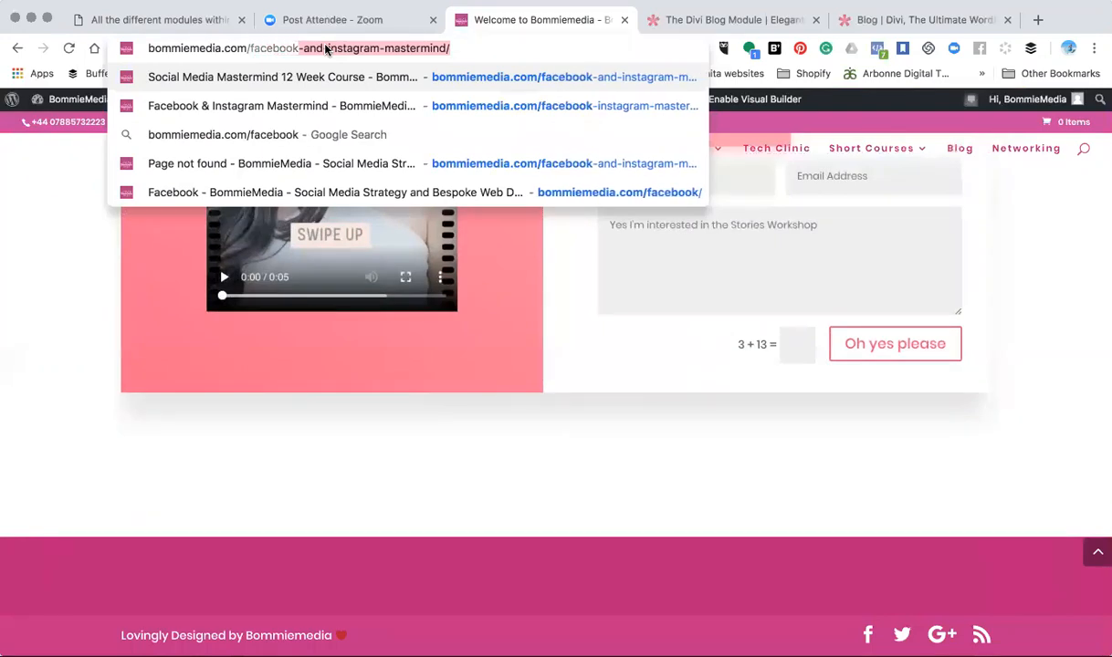
{"action": "key", "text": "Delete"}
{"action": "key", "text": "Return"}
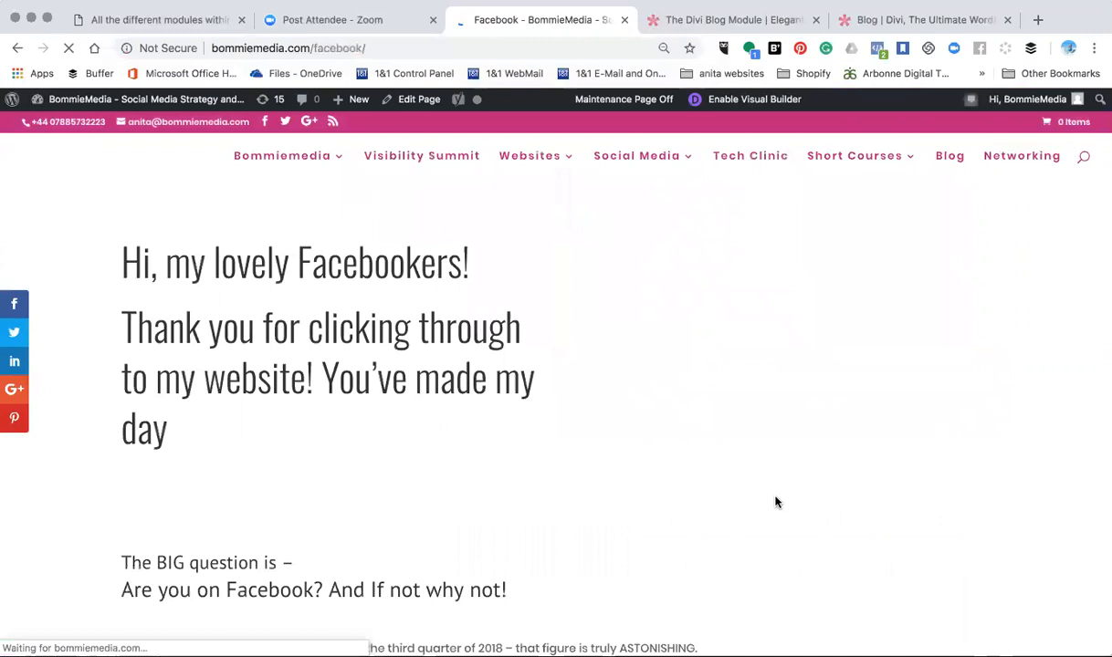
{"action": "scroll", "coordinate": [775, 502], "scroll_direction": "down", "scroll_amount": 10}
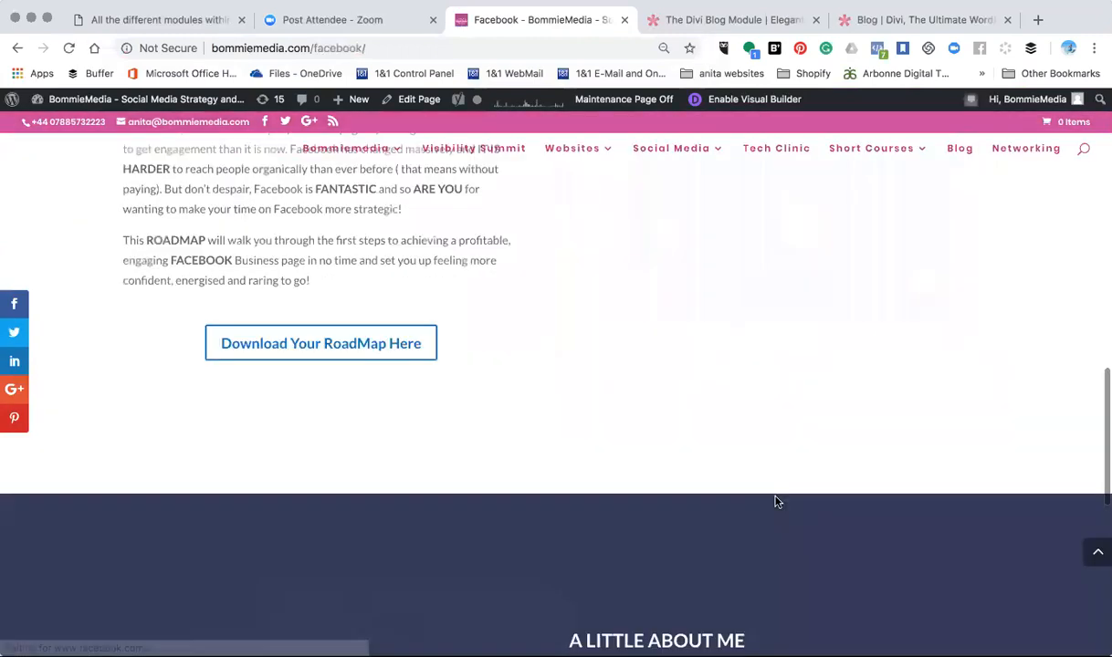
{"action": "scroll", "coordinate": [775, 502], "scroll_direction": "down", "scroll_amount": 6}
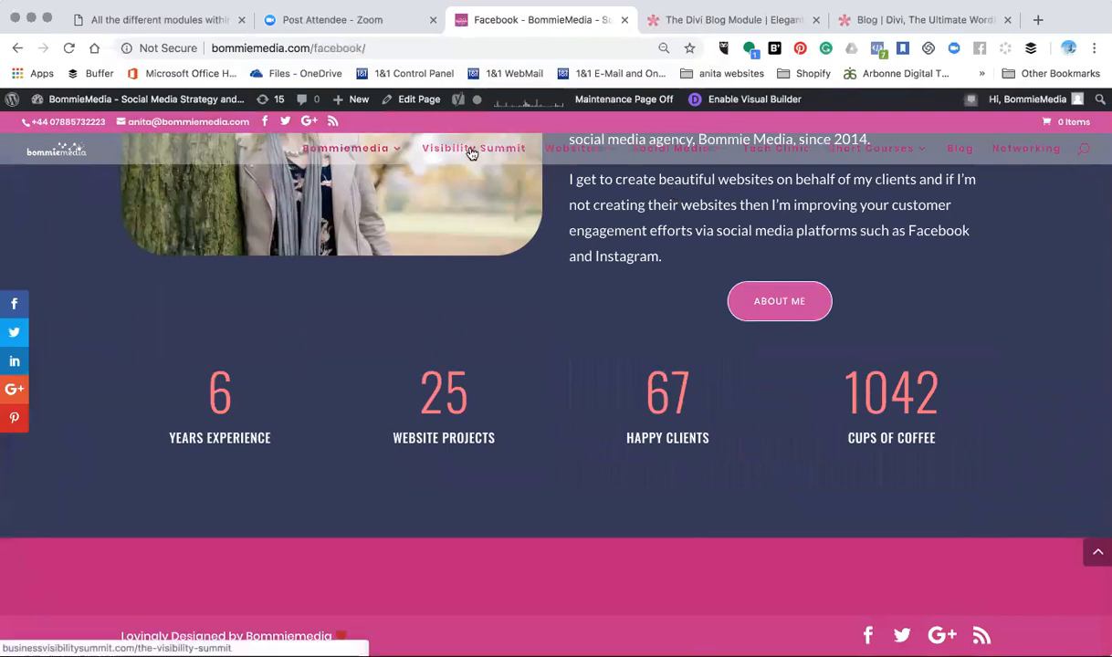
- Open the Social Media Mastery page of the site and examine its My Social Blog section
{"action": "mouse_move", "coordinate": [566, 149]}
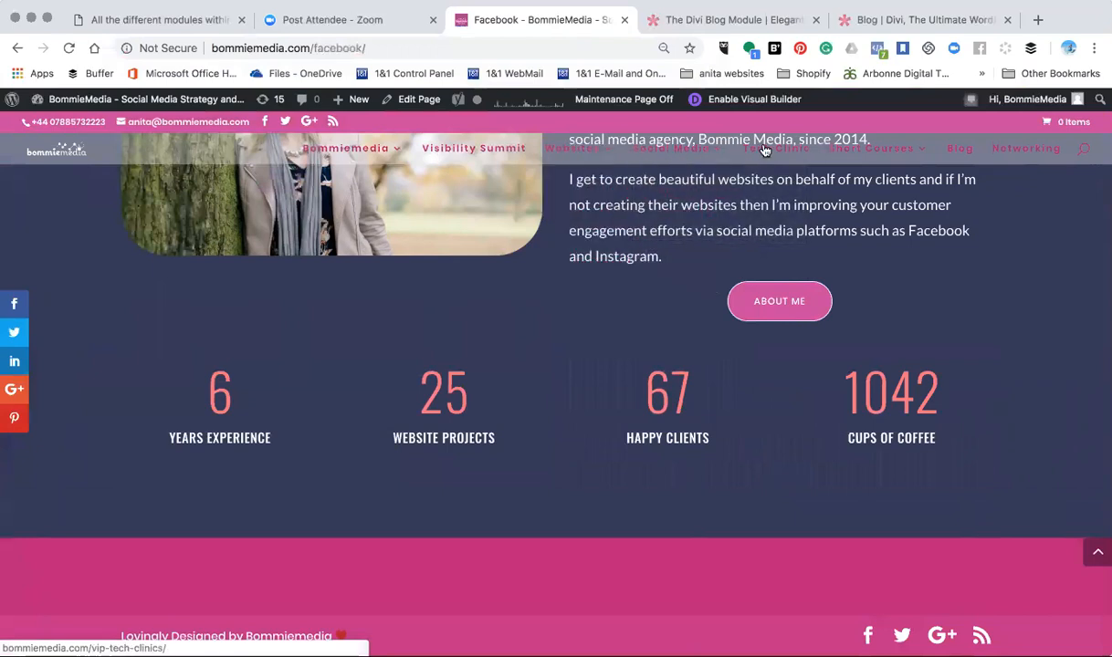
{"action": "left_click", "coordinate": [687, 199]}
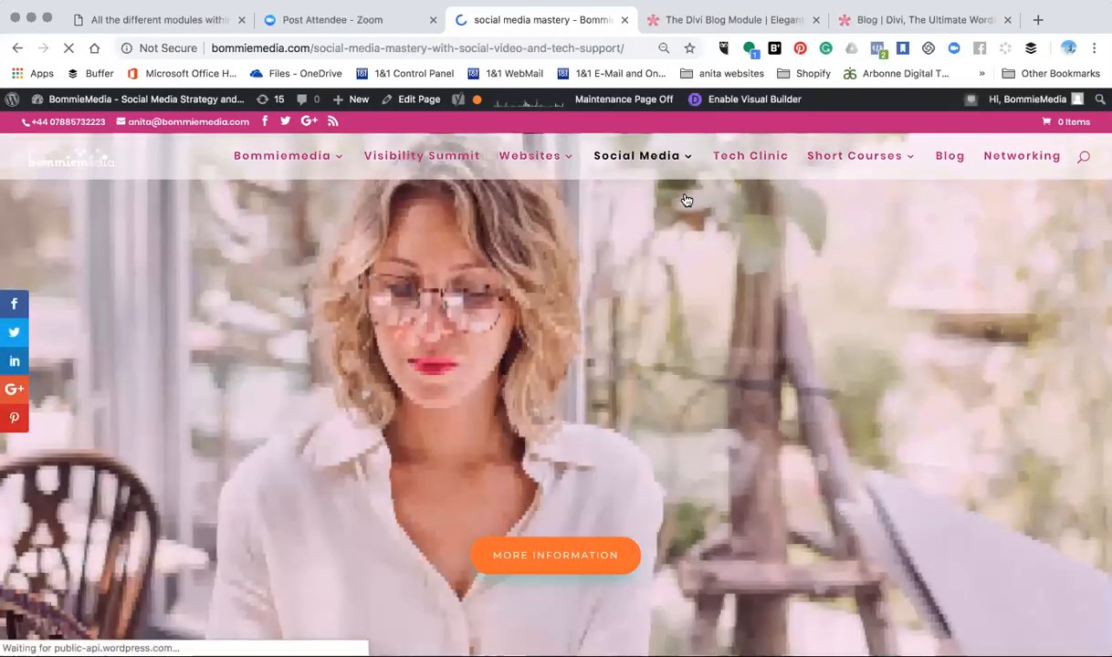
{"action": "scroll", "coordinate": [685, 496], "scroll_direction": "down", "scroll_amount": 15}
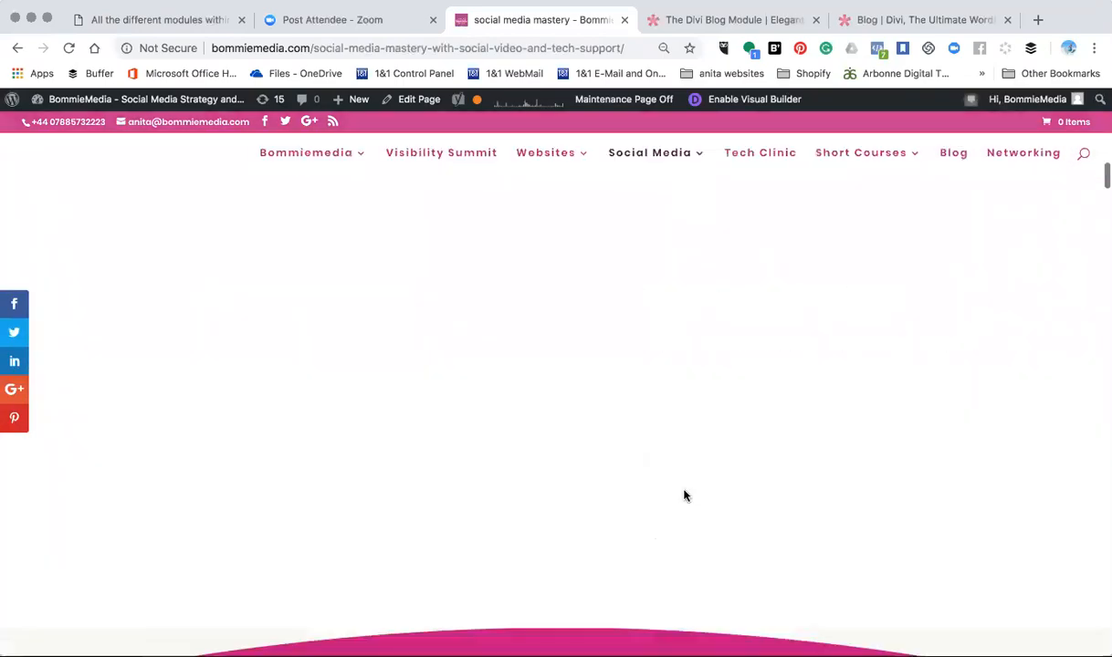
{"action": "scroll", "coordinate": [685, 496], "scroll_direction": "down", "scroll_amount": 20}
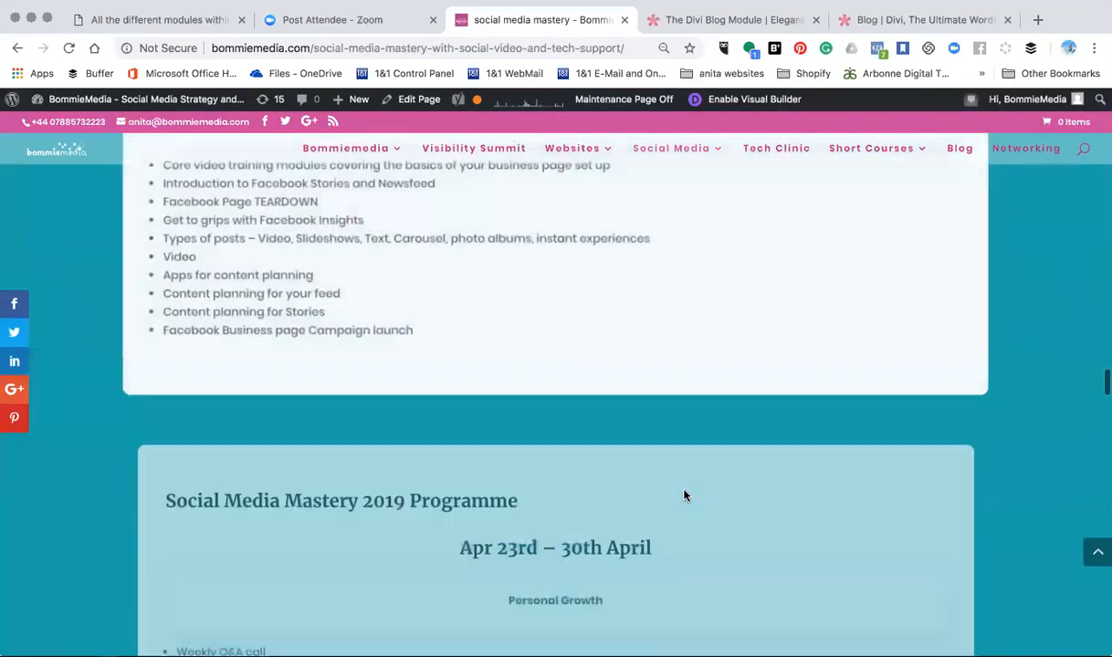
{"action": "scroll", "coordinate": [685, 496], "scroll_direction": "up", "scroll_amount": 5}
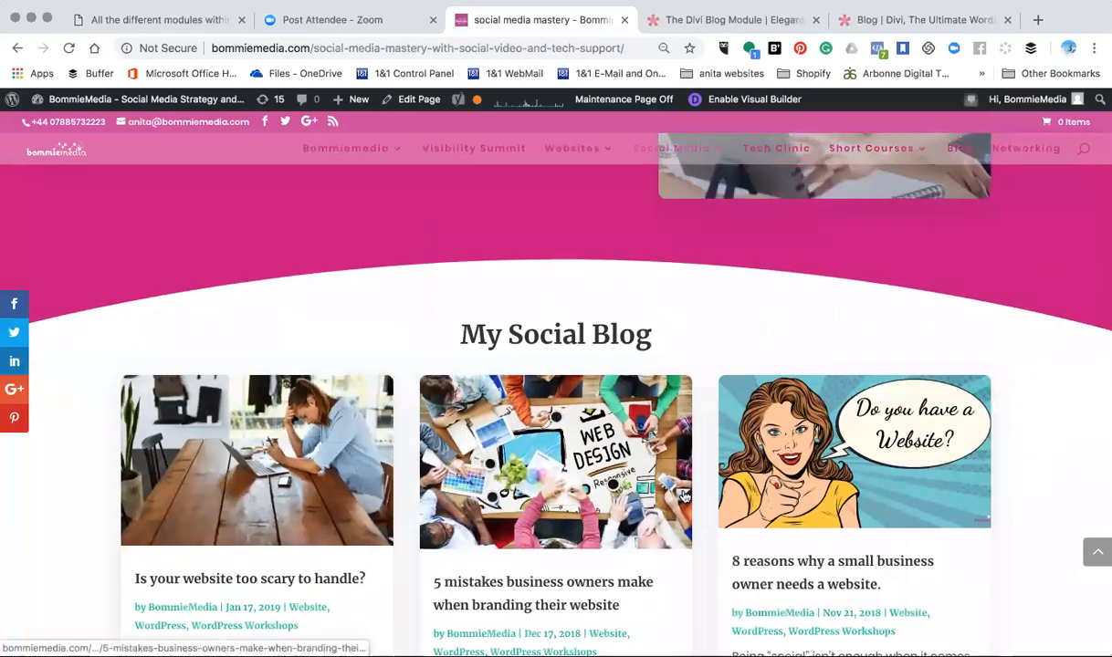
{"action": "scroll", "coordinate": [685, 496], "scroll_direction": "up", "scroll_amount": 5}
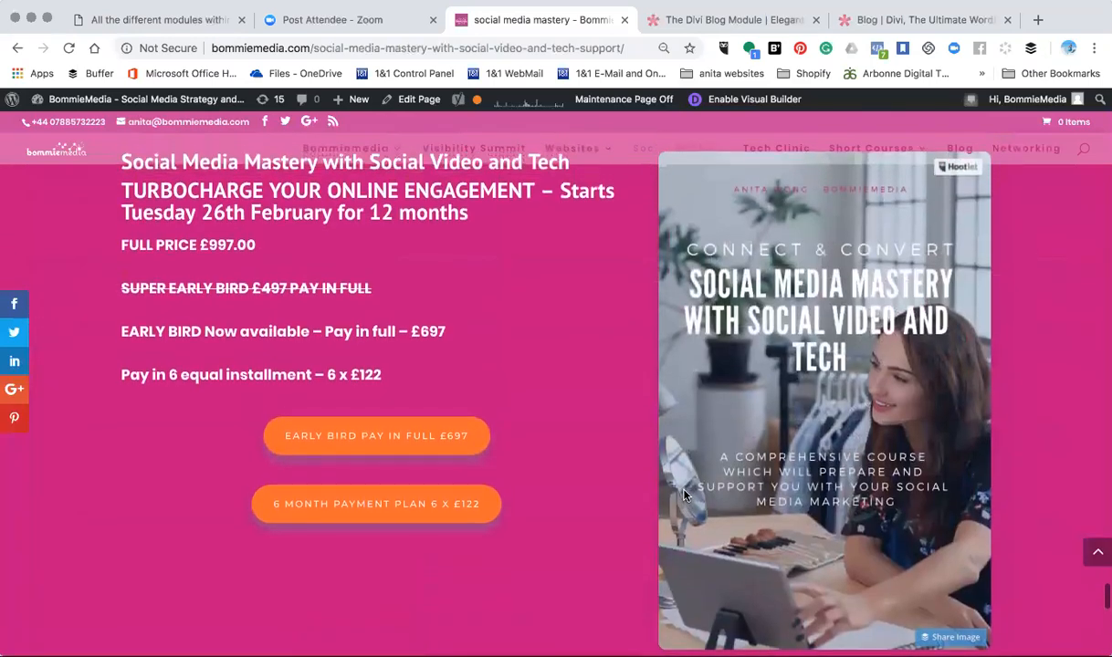
{"action": "scroll", "coordinate": [684, 496], "scroll_direction": "down", "scroll_amount": 5}
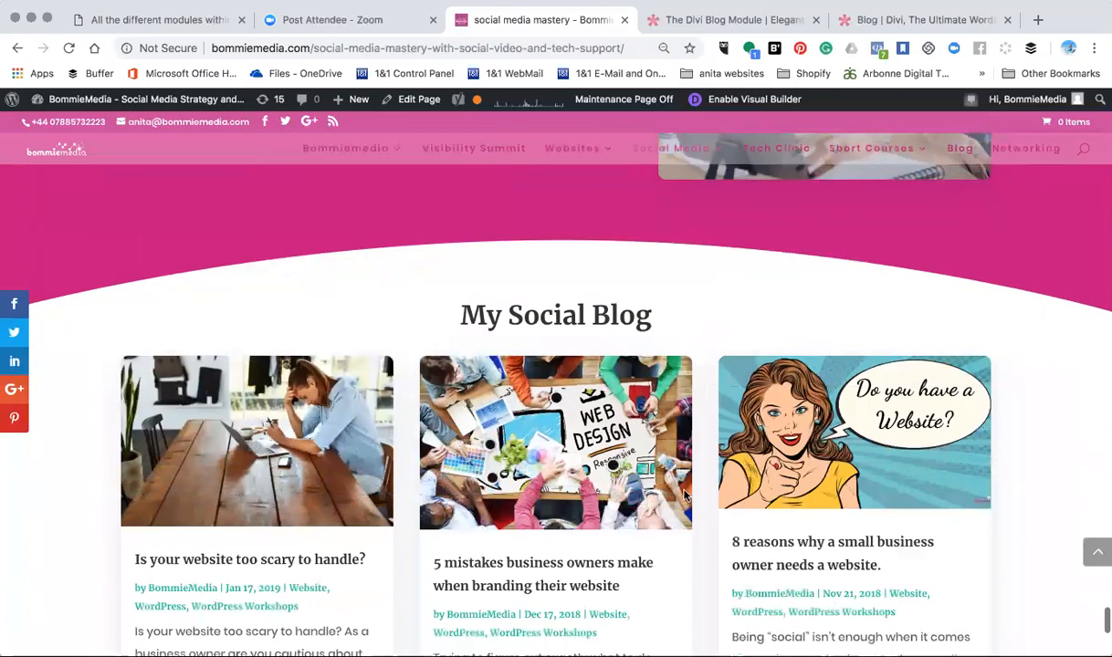
{"action": "scroll", "coordinate": [684, 494], "scroll_direction": "down", "scroll_amount": 1}
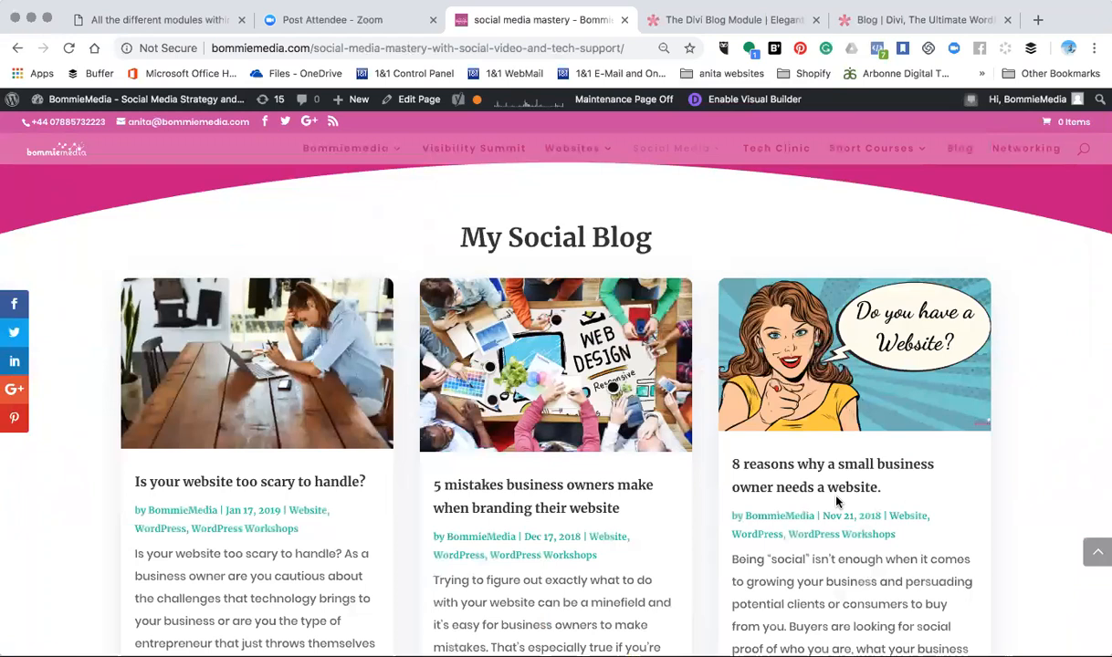
- Open the home page in the Visual Builder and insert a regular section with a single-column row below the Stories Workshop form
{"action": "left_click", "coordinate": [336, 153]}
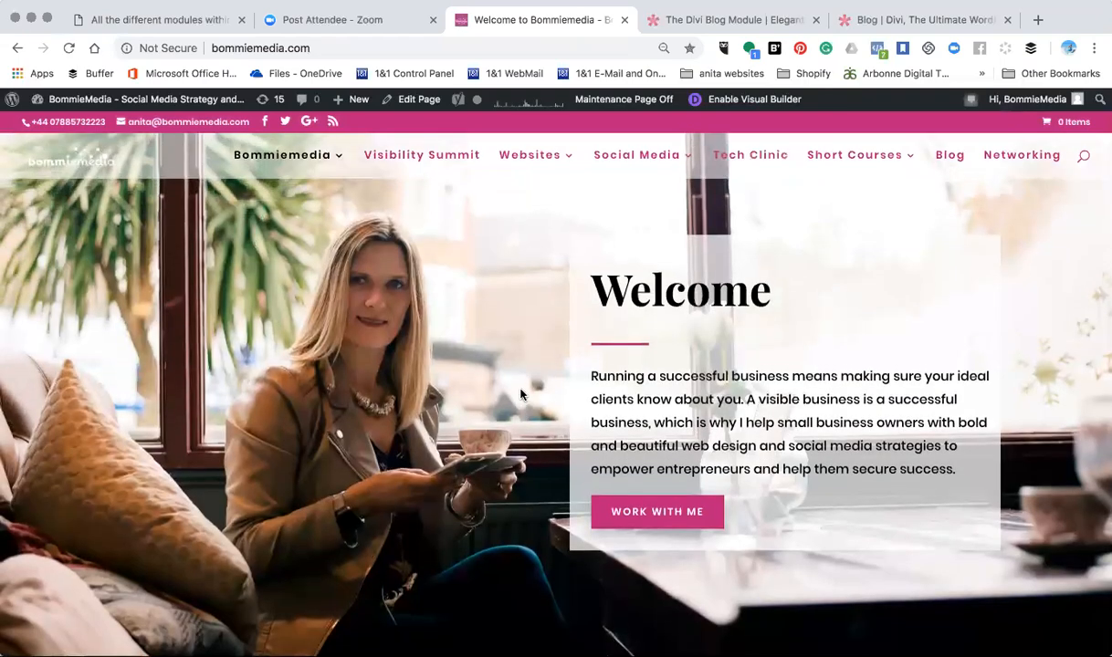
{"action": "left_click", "coordinate": [743, 108]}
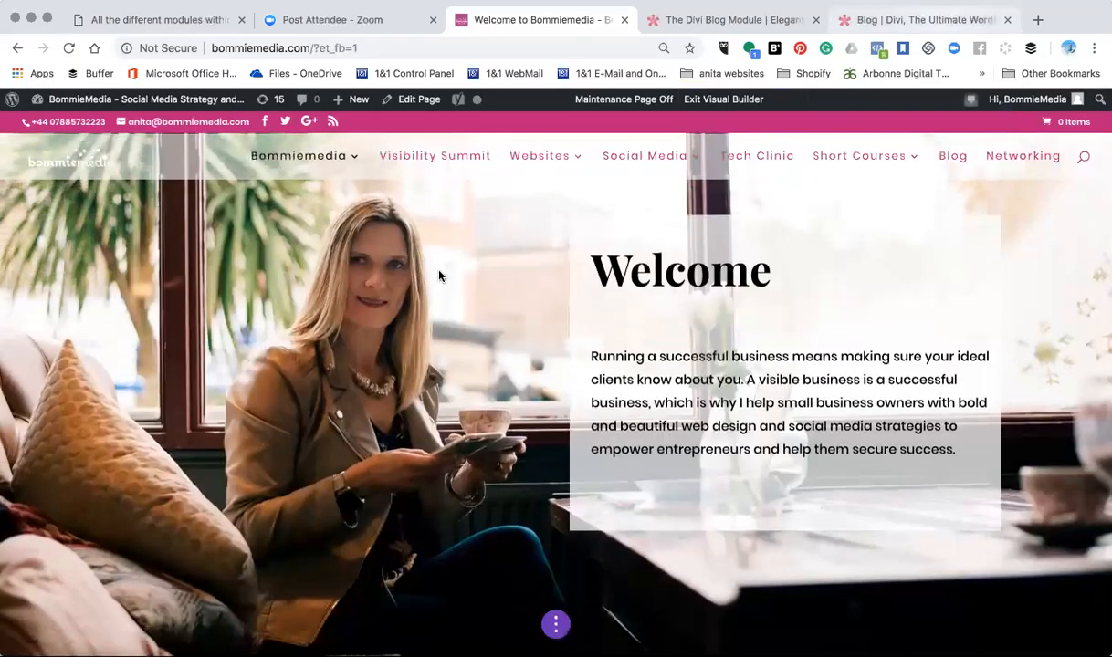
{"action": "scroll", "coordinate": [394, 314], "scroll_direction": "down", "scroll_amount": 20}
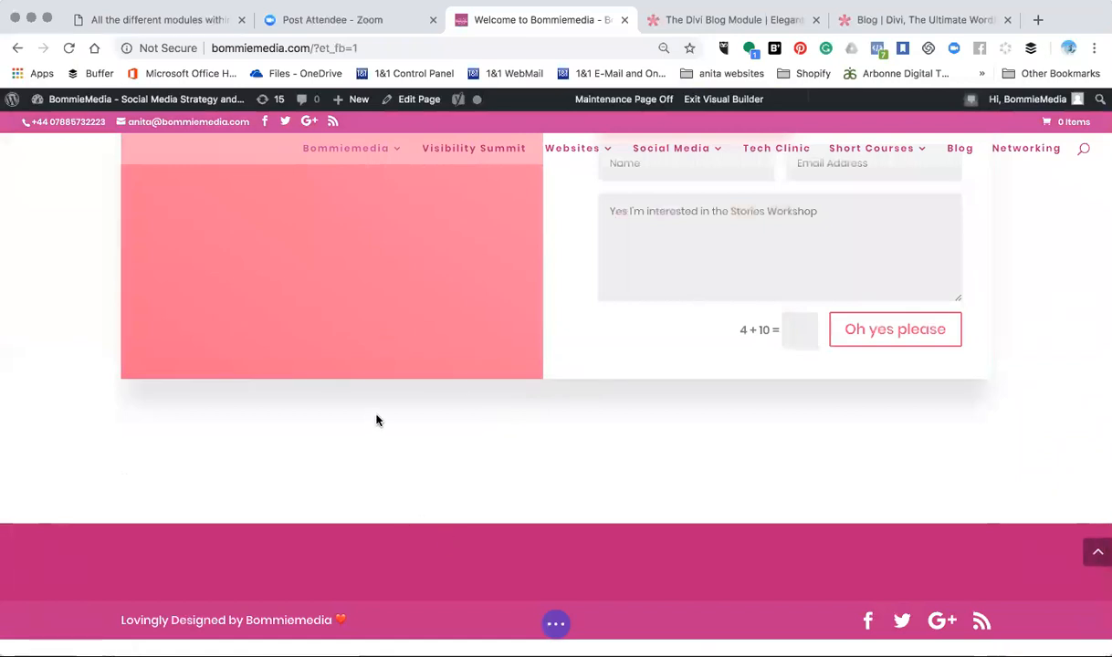
{"action": "scroll", "coordinate": [390, 416], "scroll_direction": "up", "scroll_amount": 1}
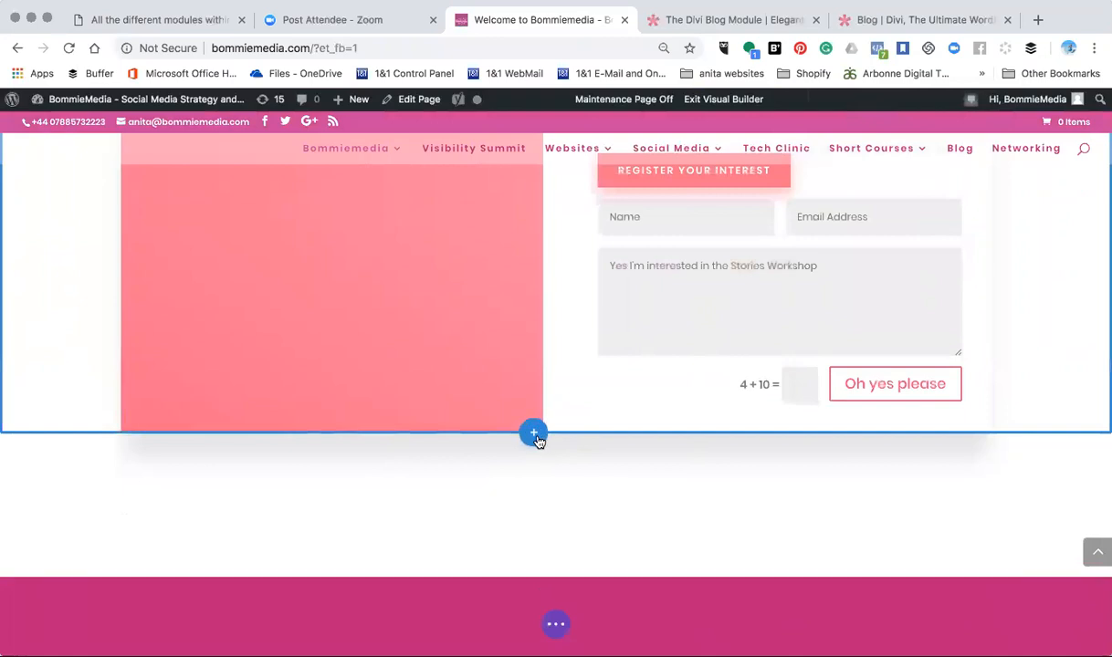
{"action": "left_click", "coordinate": [534, 434]}
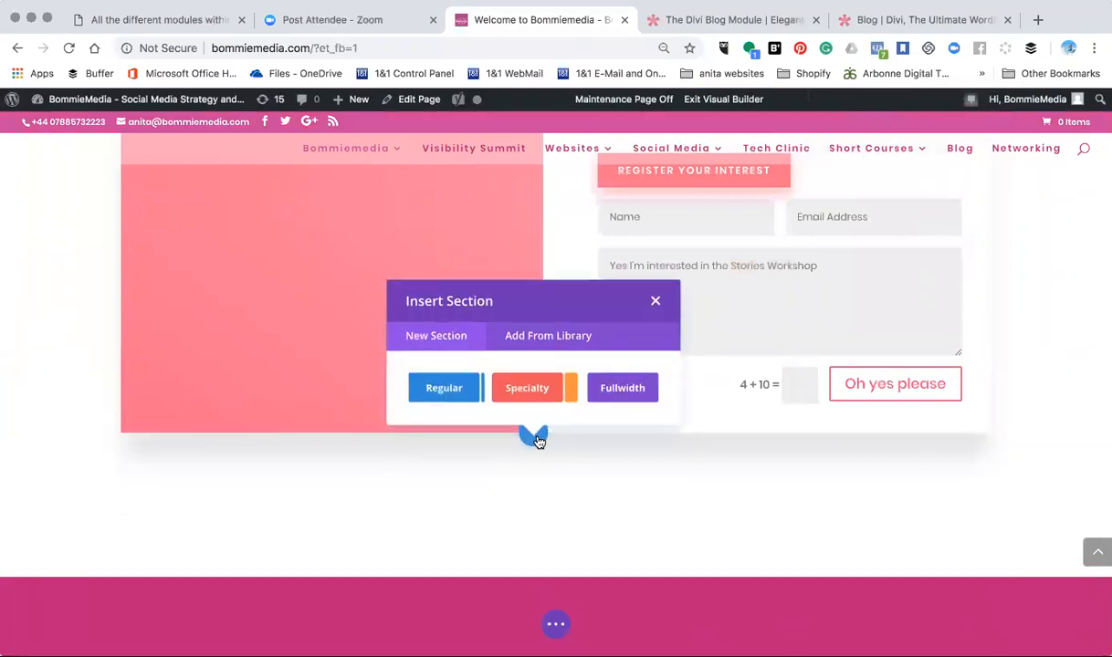
{"action": "left_click", "coordinate": [452, 387]}
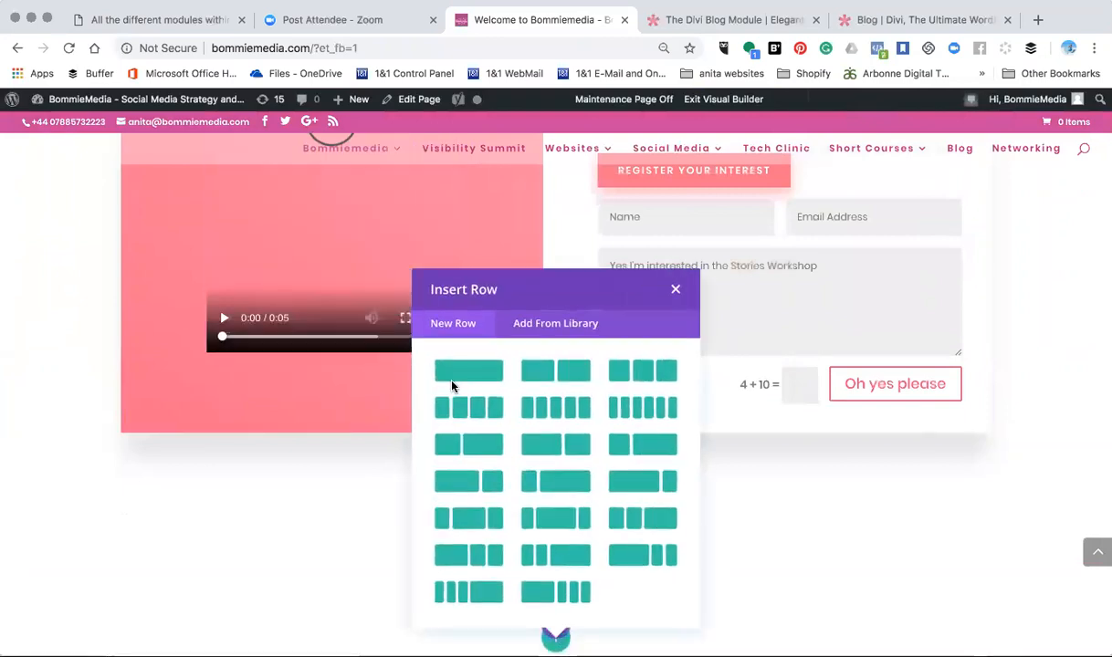
{"action": "left_click", "coordinate": [459, 372]}
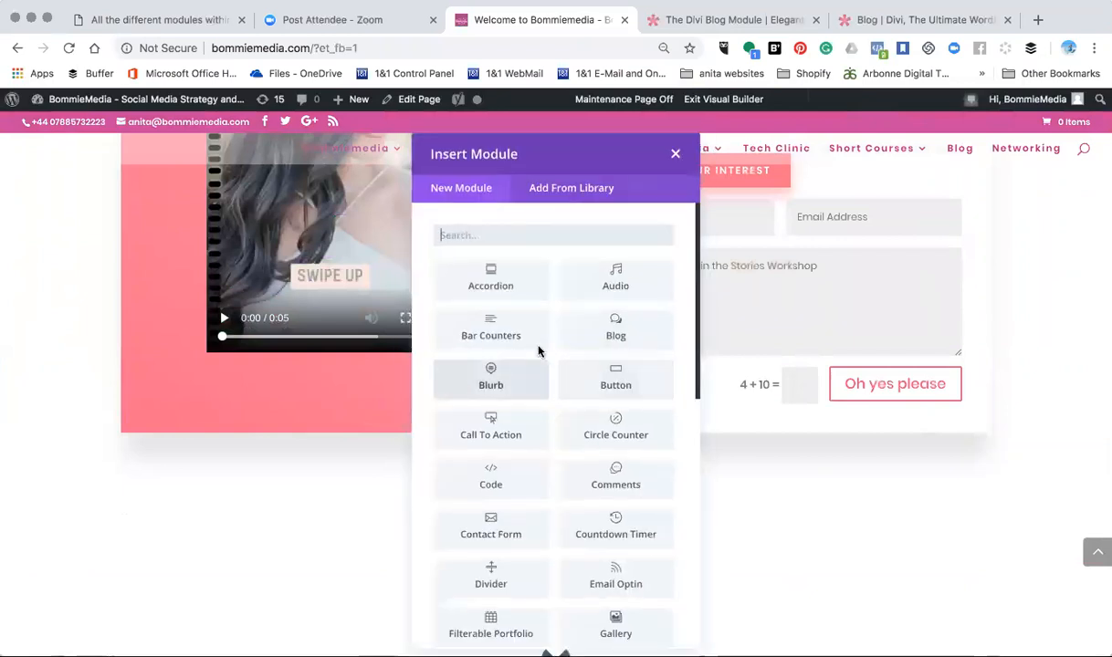
- Add a Blog module to the new row and set its layout to Grid
{"action": "left_click", "coordinate": [611, 339]}
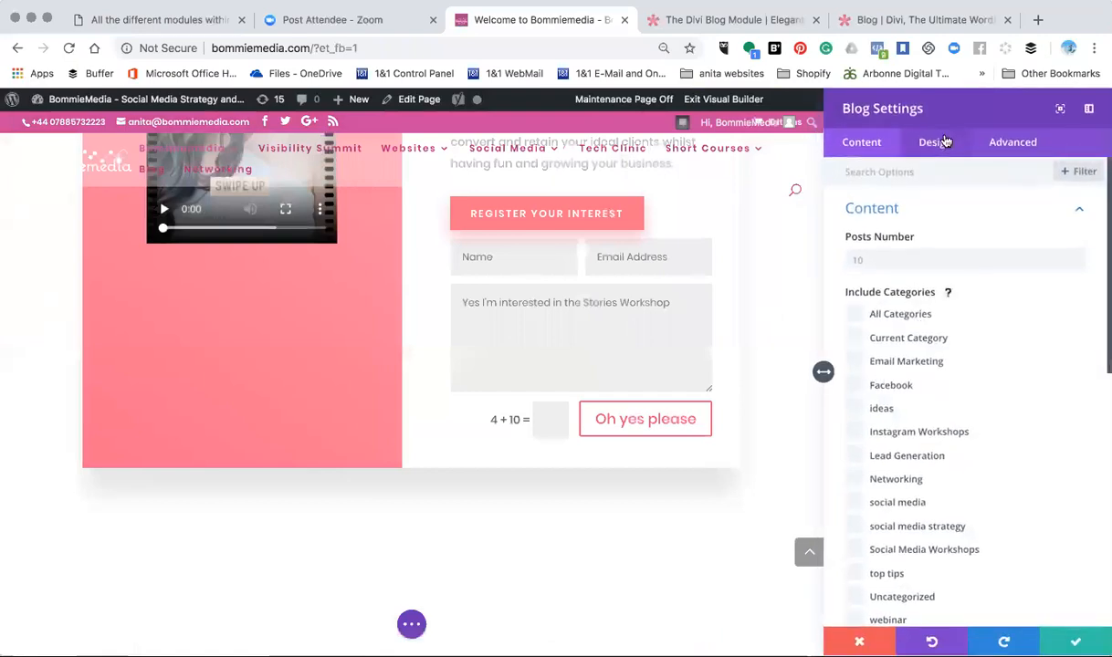
{"action": "left_click", "coordinate": [946, 143]}
{"action": "left_click", "coordinate": [925, 229]}
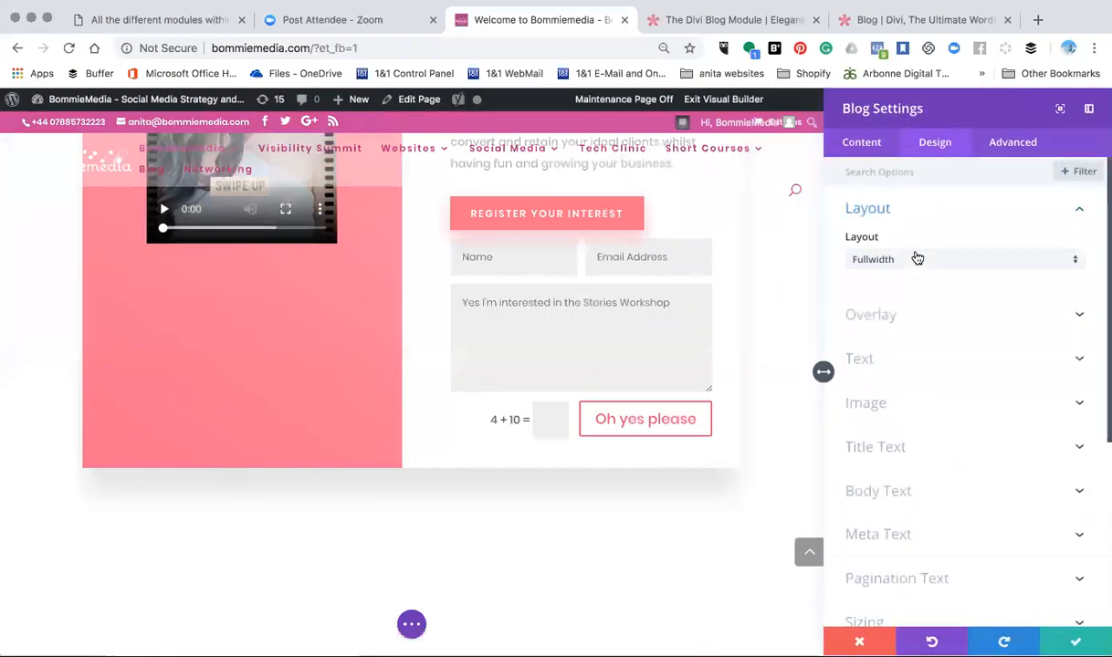
{"action": "left_click", "coordinate": [917, 261]}
{"action": "left_click", "coordinate": [908, 300]}
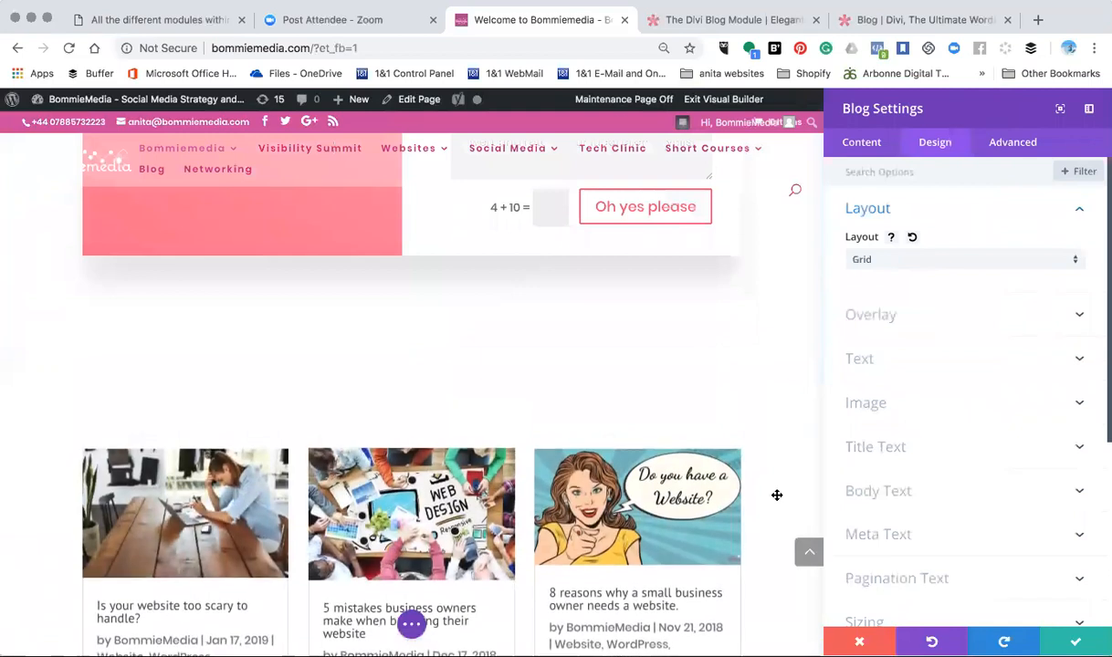
{"action": "scroll", "coordinate": [777, 495], "scroll_direction": "down", "scroll_amount": 1}
{"action": "scroll", "coordinate": [777, 496], "scroll_direction": "down", "scroll_amount": 1}
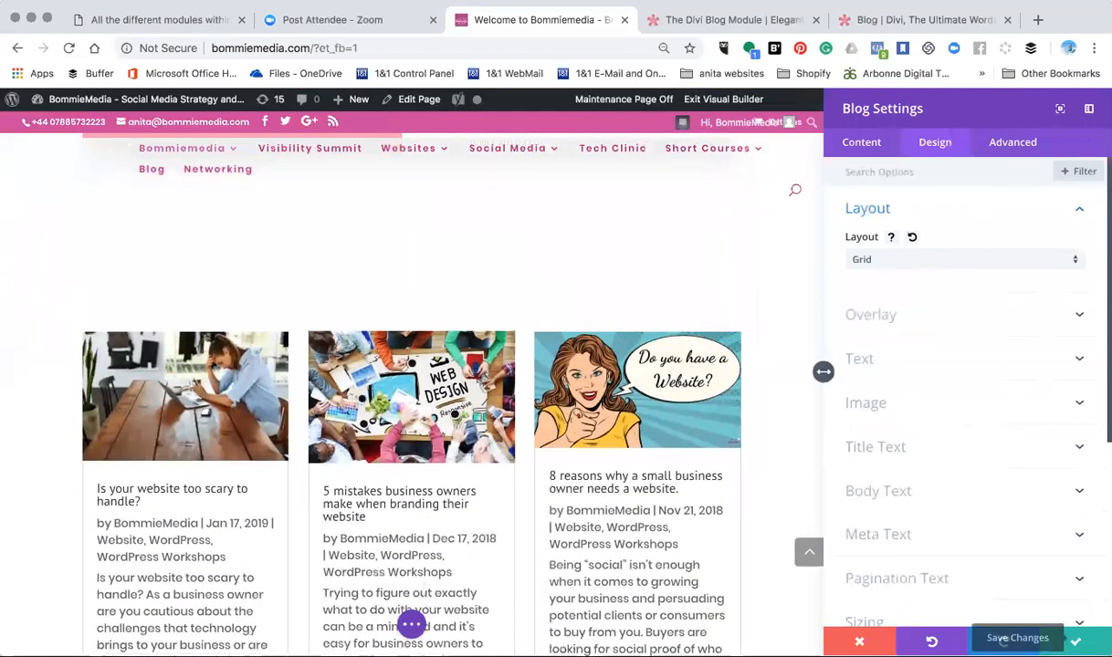
- Save the Blog module's settings and look over its post grid on the home page
{"action": "left_click", "coordinate": [1075, 641]}
{"action": "scroll", "coordinate": [557, 355], "scroll_direction": "up", "scroll_amount": 3}
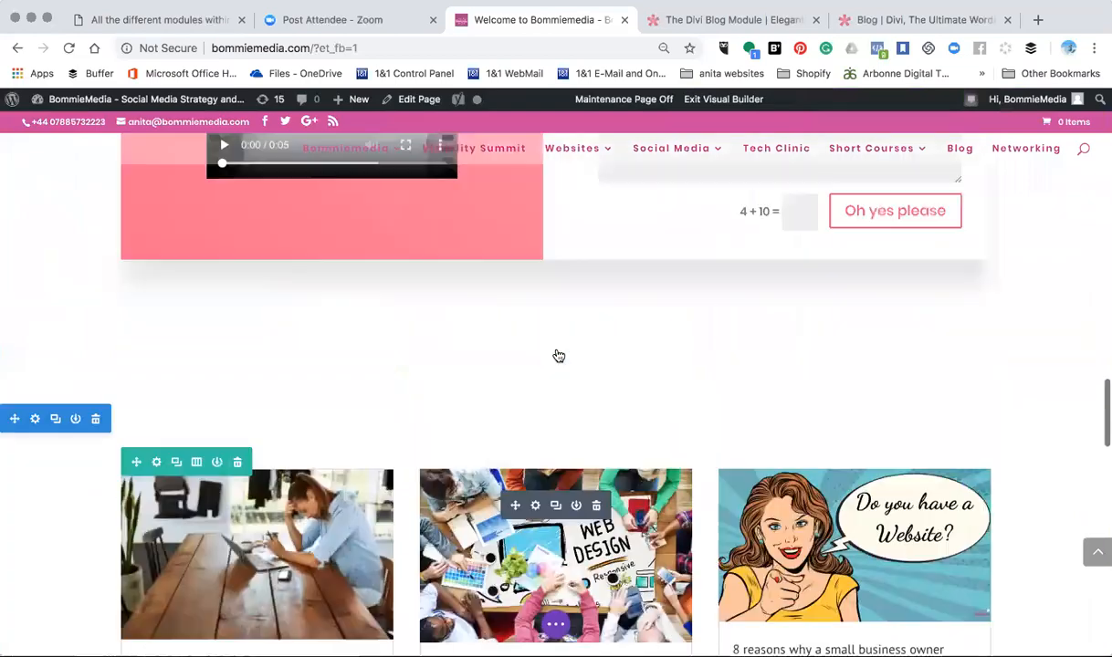
{"action": "scroll", "coordinate": [558, 355], "scroll_direction": "down", "scroll_amount": 4}
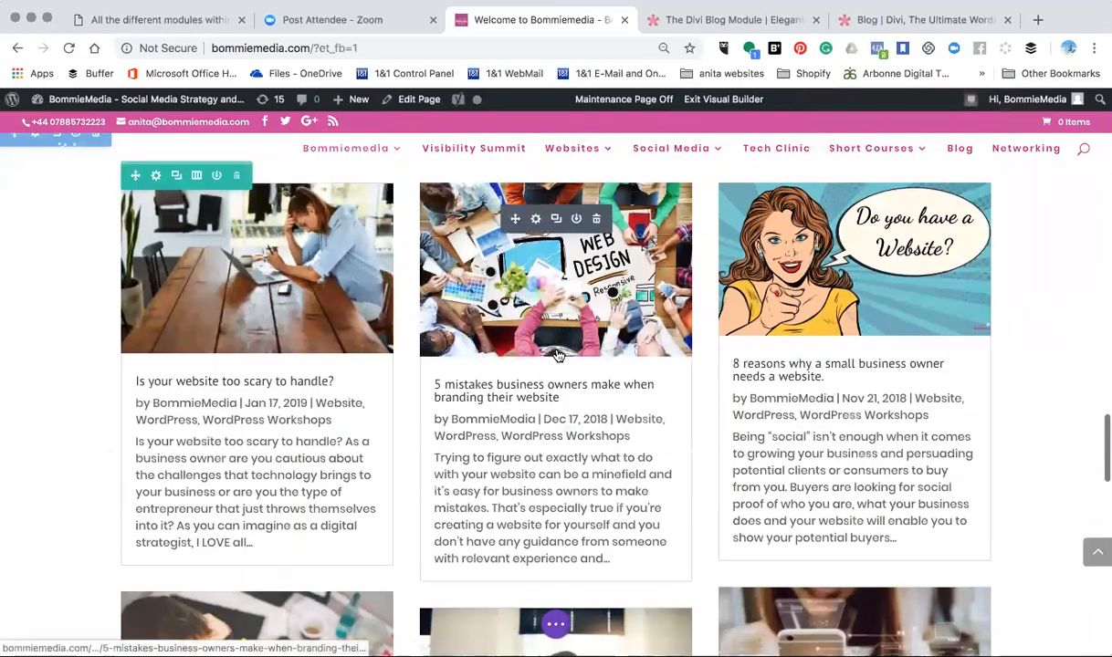
{"action": "scroll", "coordinate": [558, 356], "scroll_direction": "up", "scroll_amount": 3}
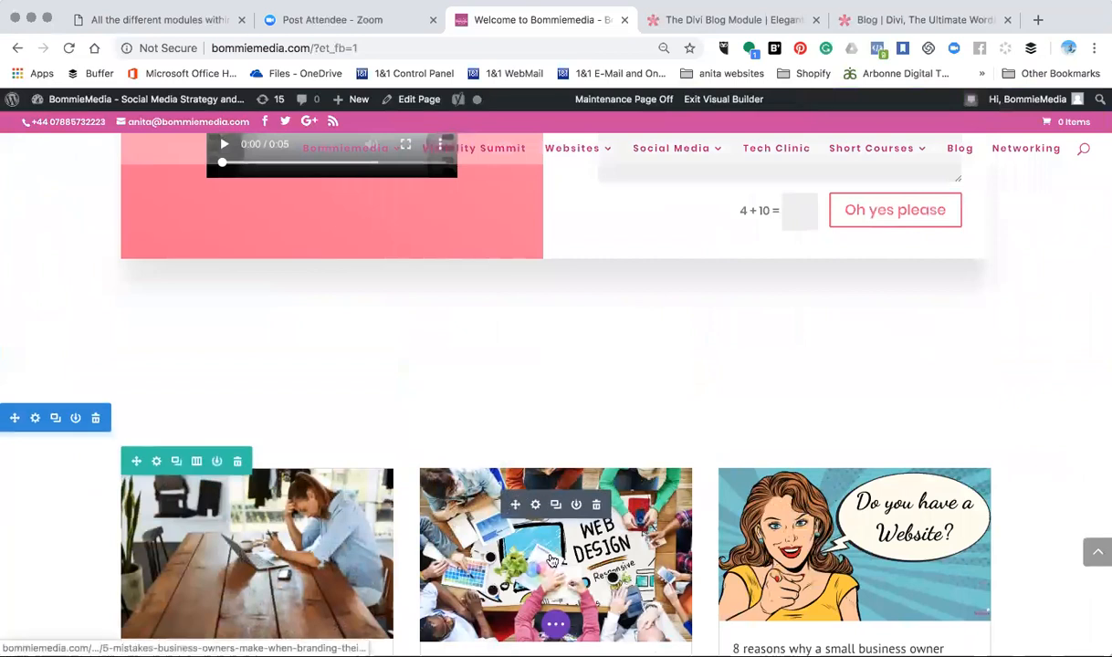
- Look over the new blog grid on the home page and expand the Visual Builder's page-level controls
{"action": "scroll", "coordinate": [550, 555], "scroll_direction": "down", "scroll_amount": 1}
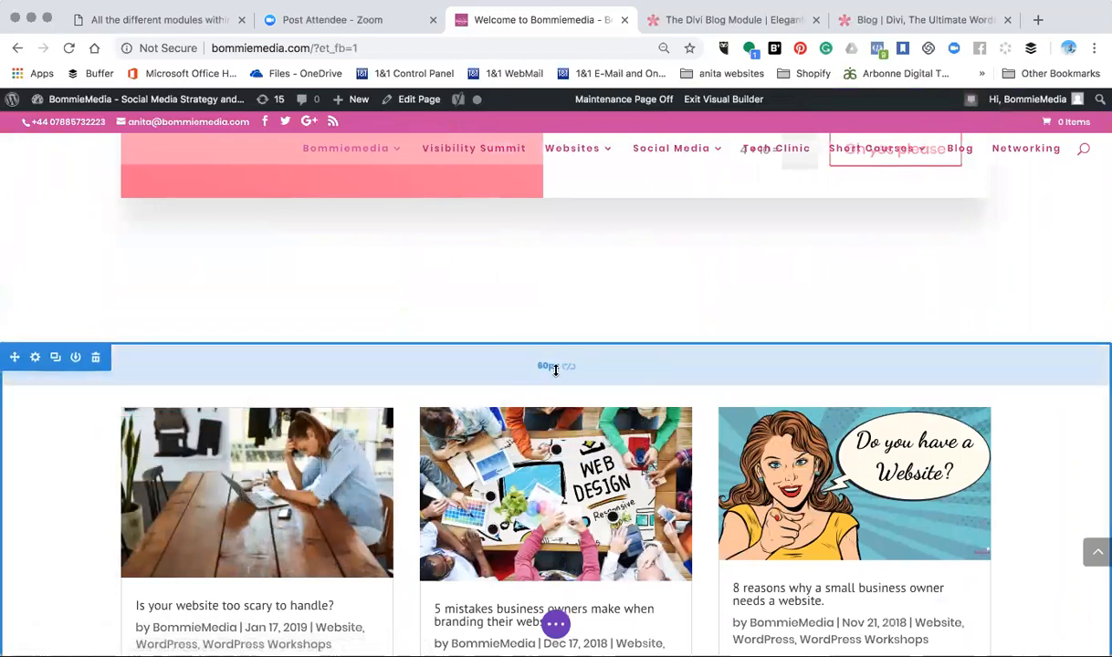
{"action": "left_click", "coordinate": [559, 627]}
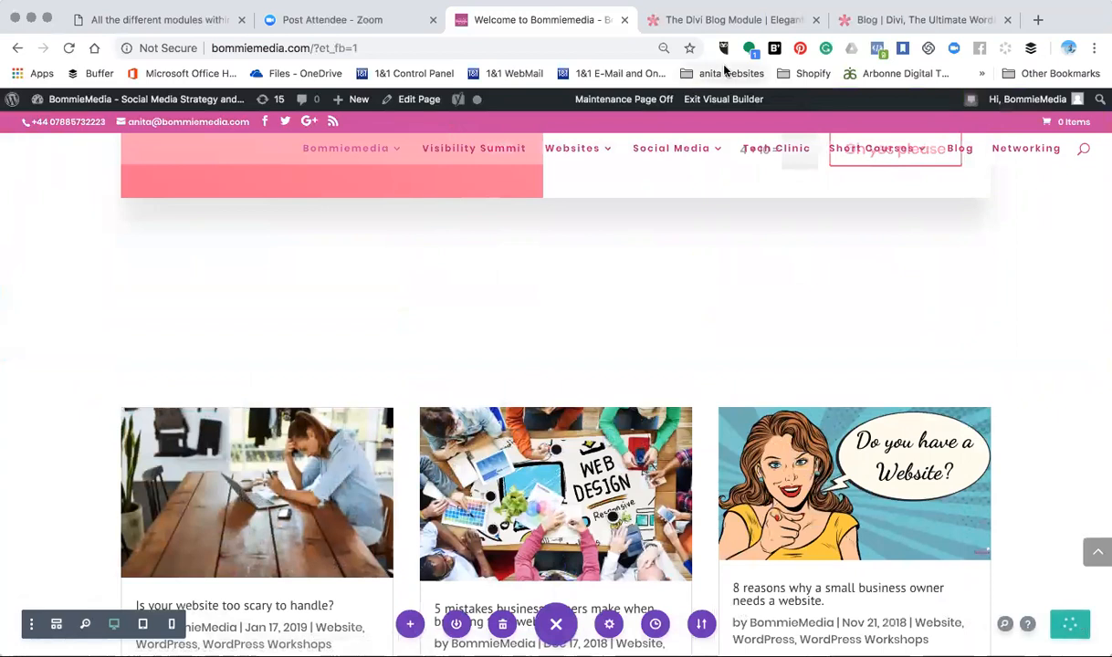
- Switch to the page with all the different Divi modules and change the Accordion Module's row to three equal columns
{"action": "left_click", "coordinate": [173, 17]}
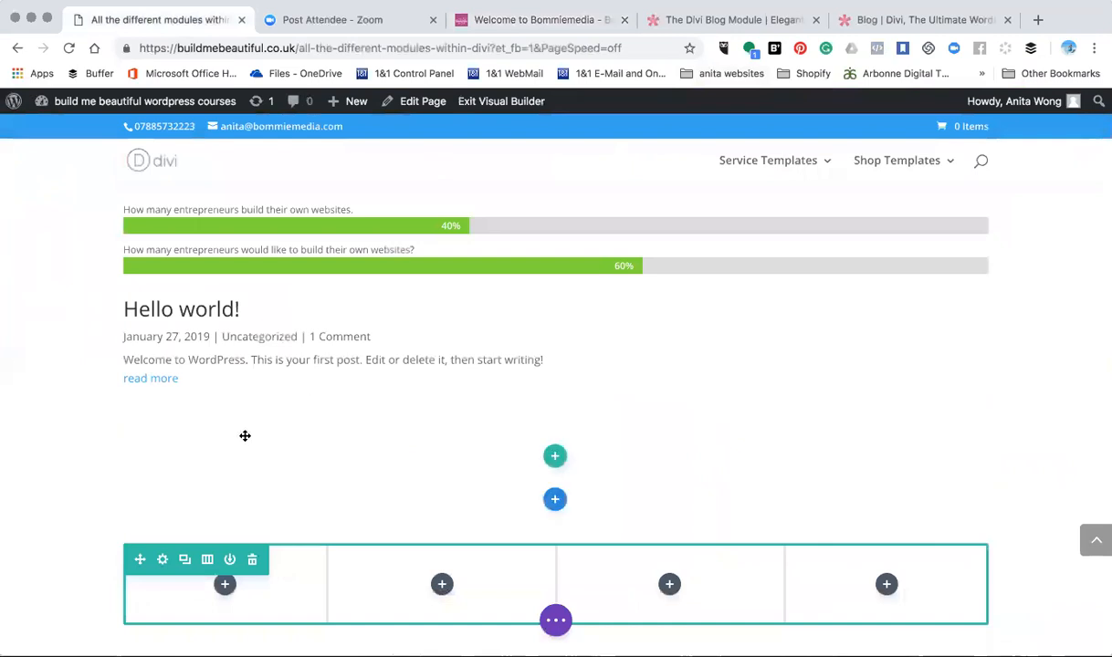
{"action": "scroll", "coordinate": [404, 472], "scroll_direction": "up", "scroll_amount": 15}
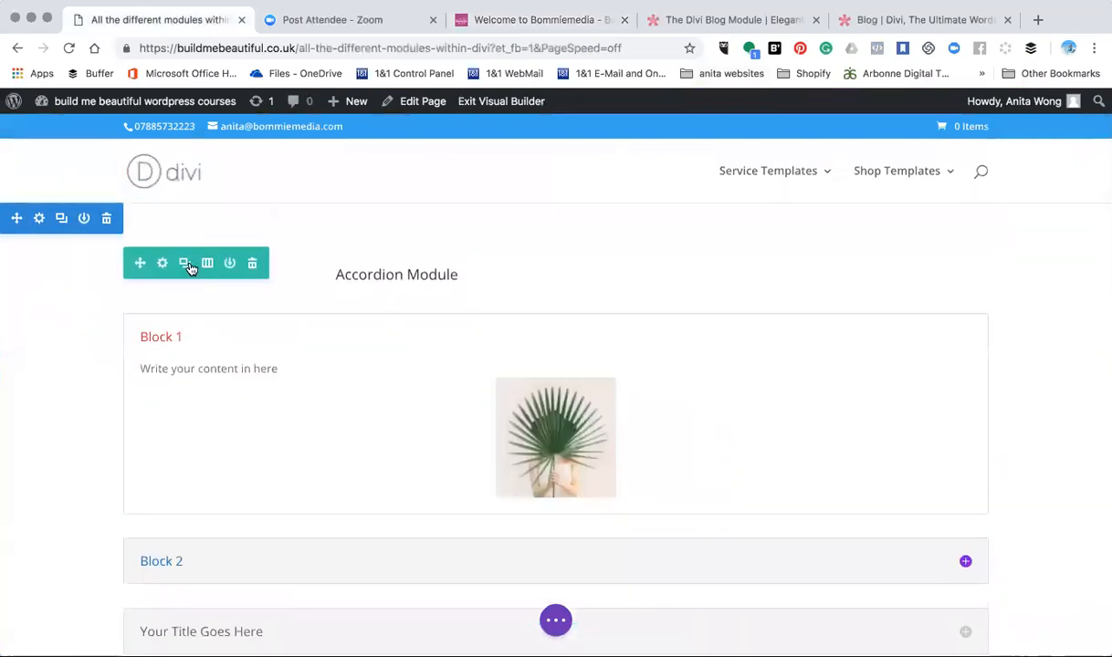
{"action": "left_click", "coordinate": [207, 263]}
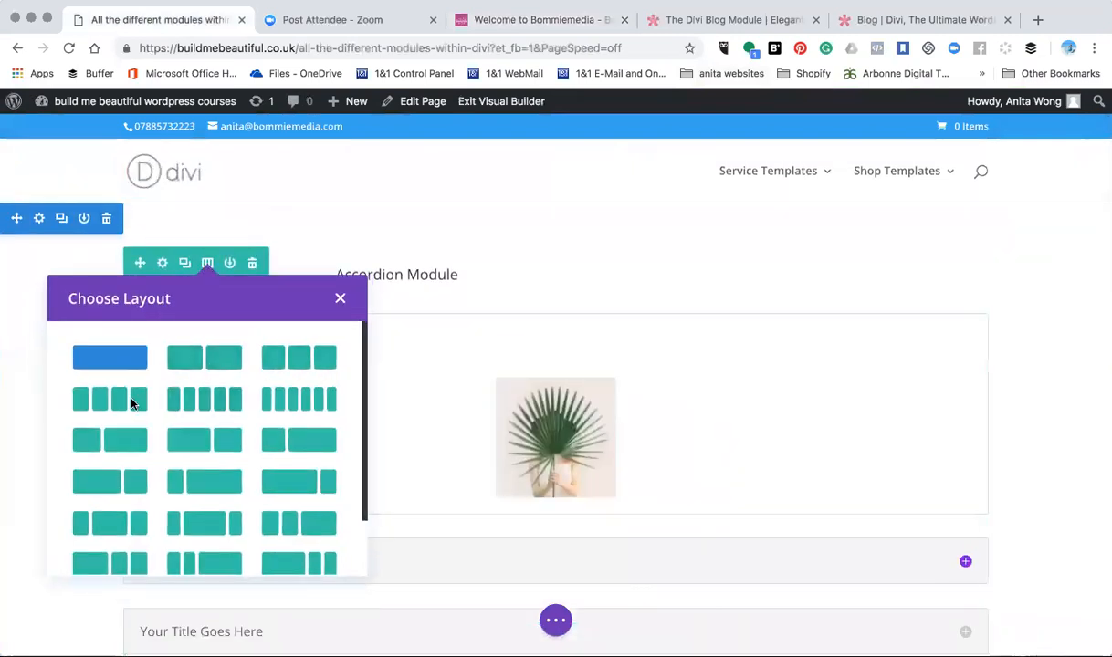
{"action": "left_click", "coordinate": [280, 360]}
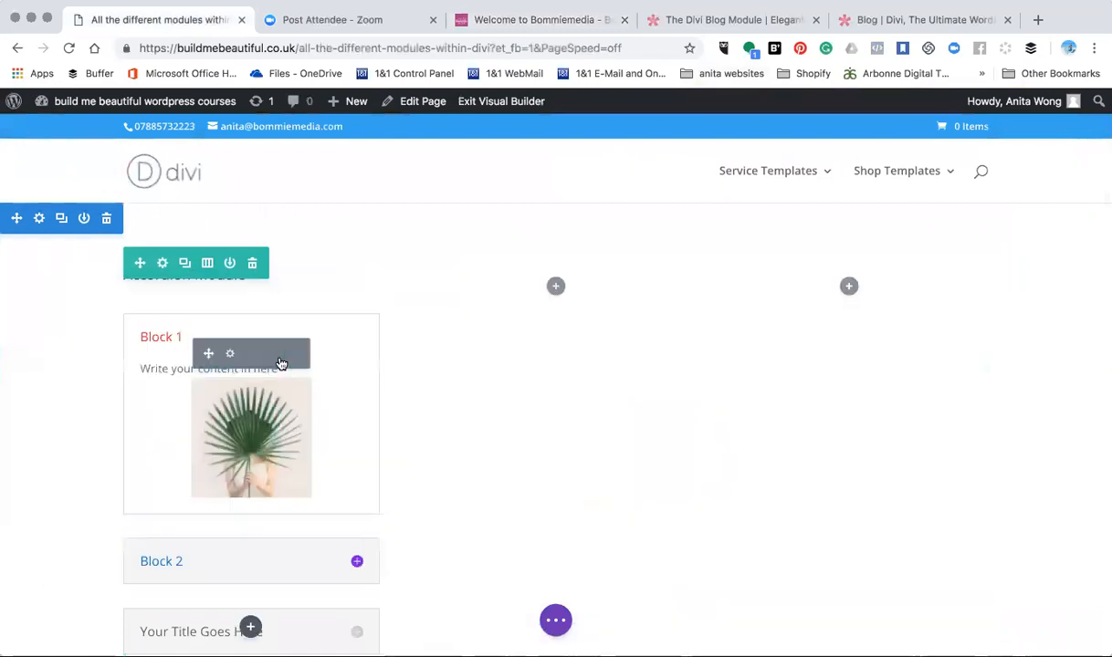
{"action": "scroll", "coordinate": [525, 386], "scroll_direction": "down", "scroll_amount": 3}
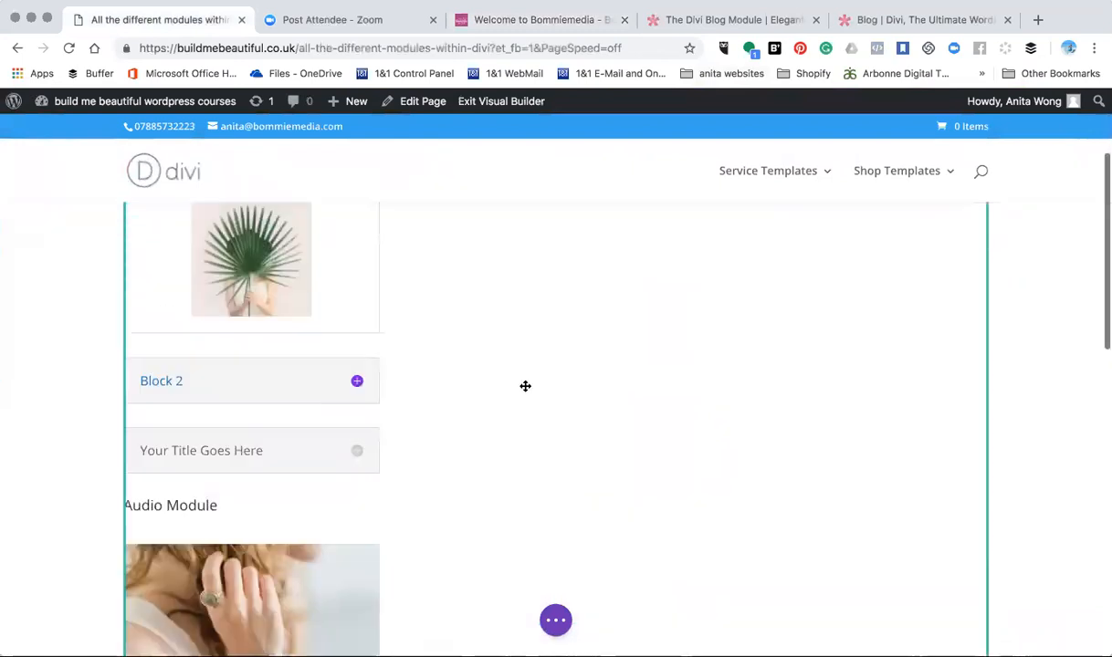